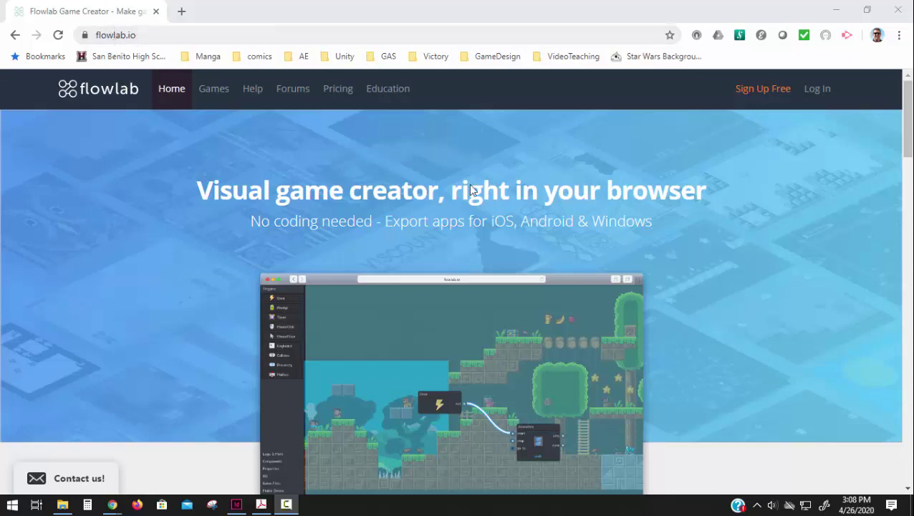
- Open the free sign-up form and look over the fields needed to register an account
click(767, 98)
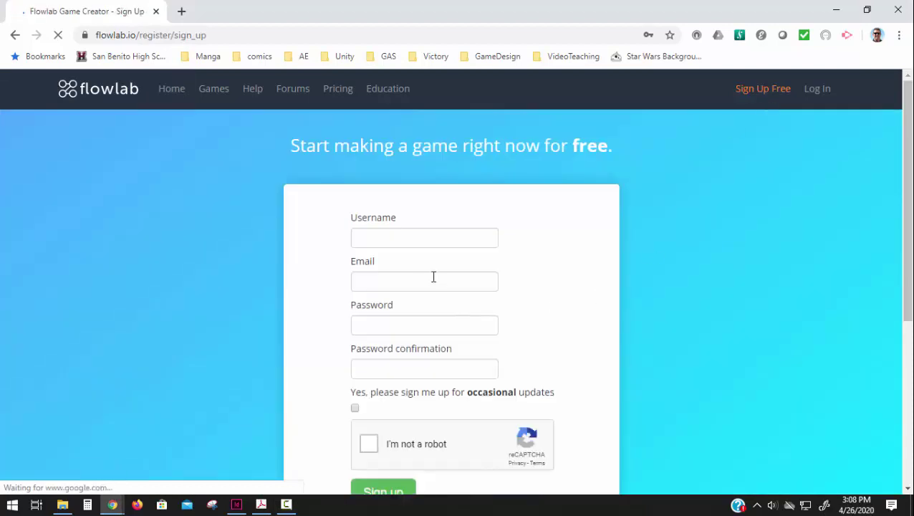
click(419, 239)
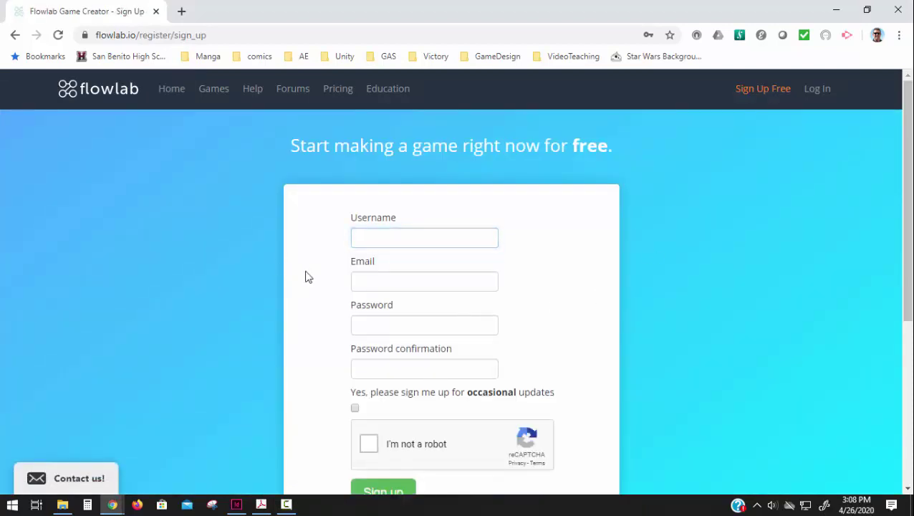
click(353, 280)
scroll(399, 367, down, 1)
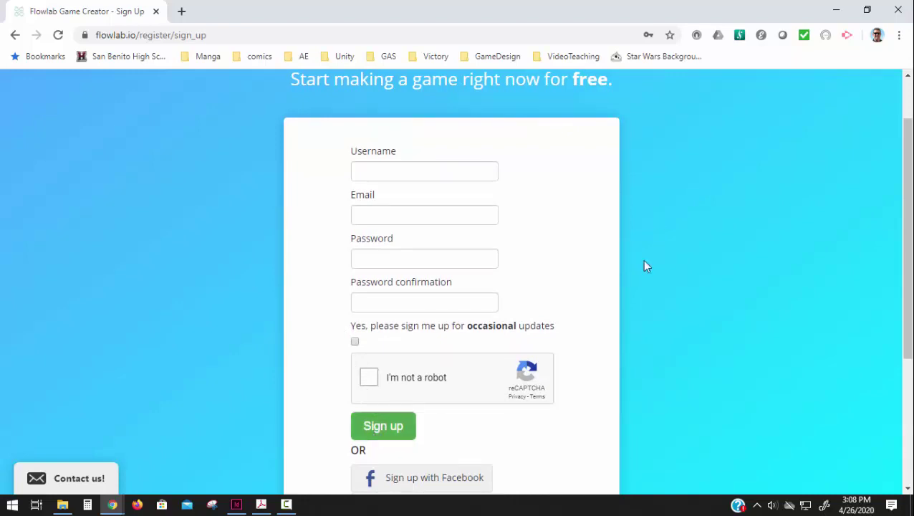
scroll(687, 121, up, 1)
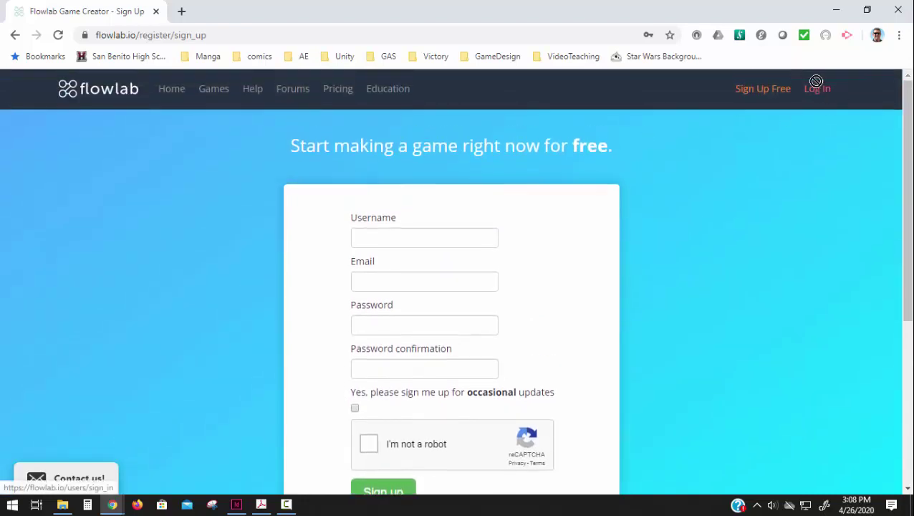
- Sign in with the saved account credentials and start a new game from the Empty Project option
click(817, 89)
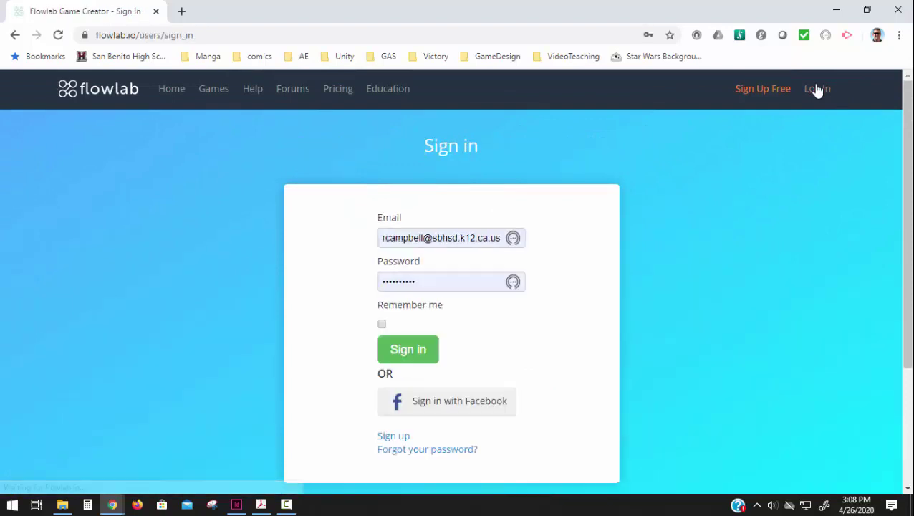
click(421, 349)
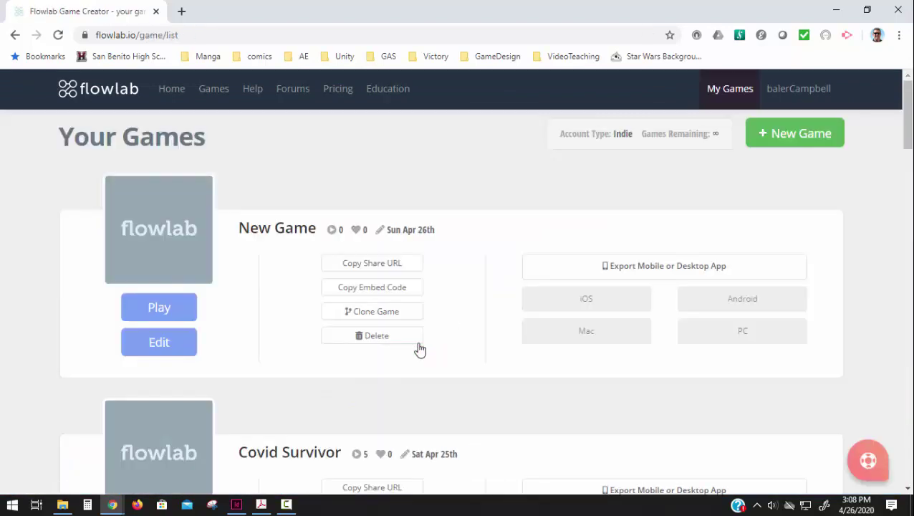
click(797, 145)
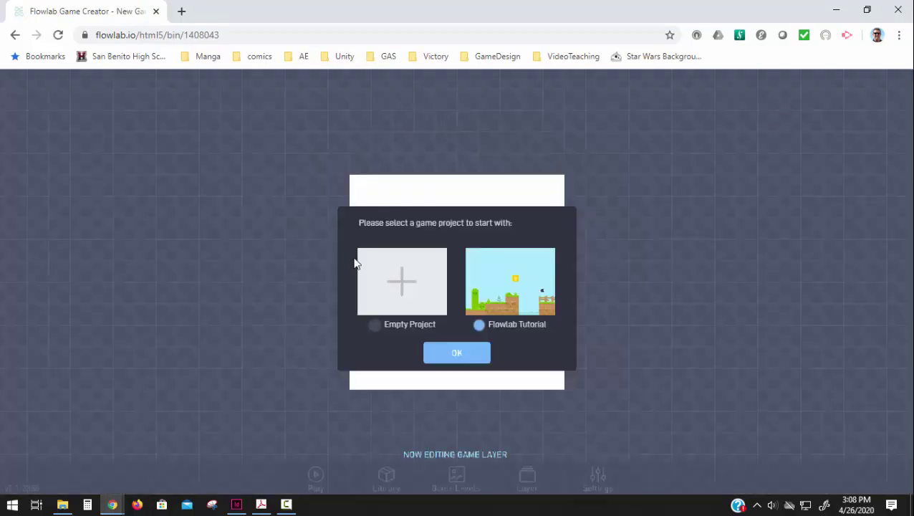
click(379, 278)
click(439, 356)
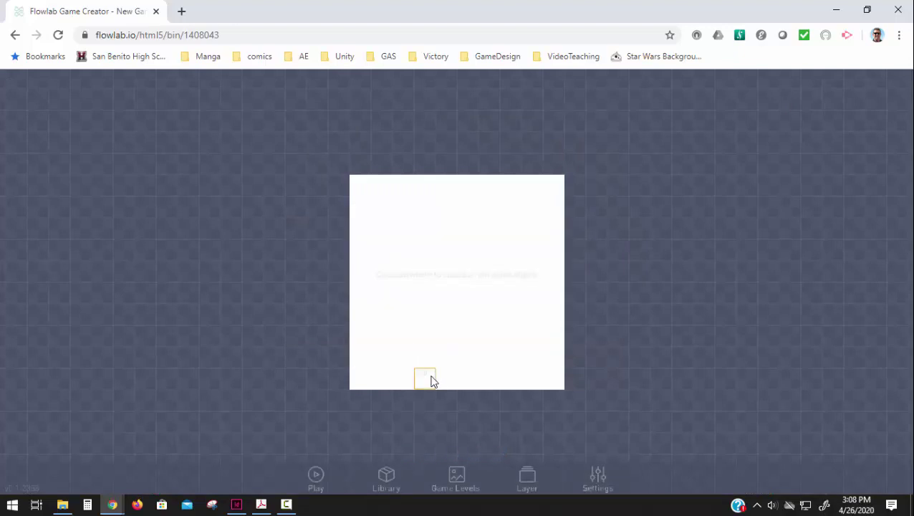
- Set Level 1's background colour to light aqua (99EAF4)
click(453, 478)
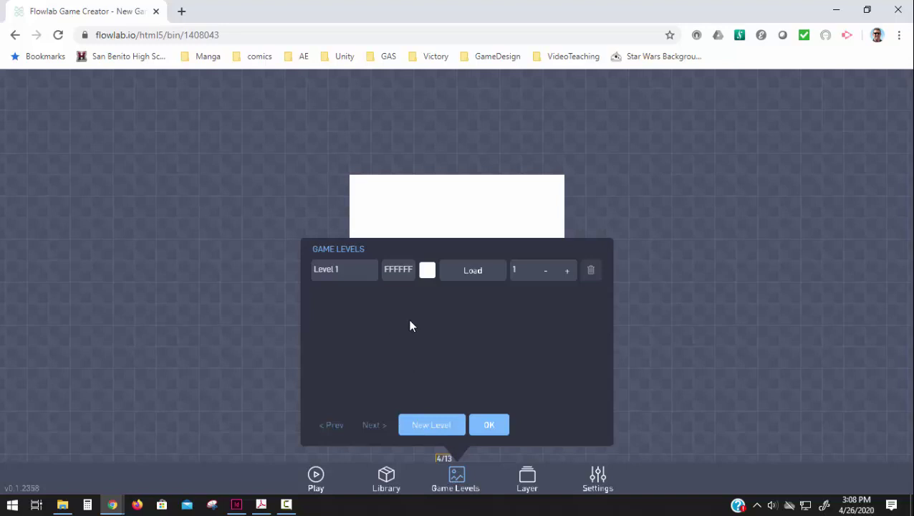
click(427, 271)
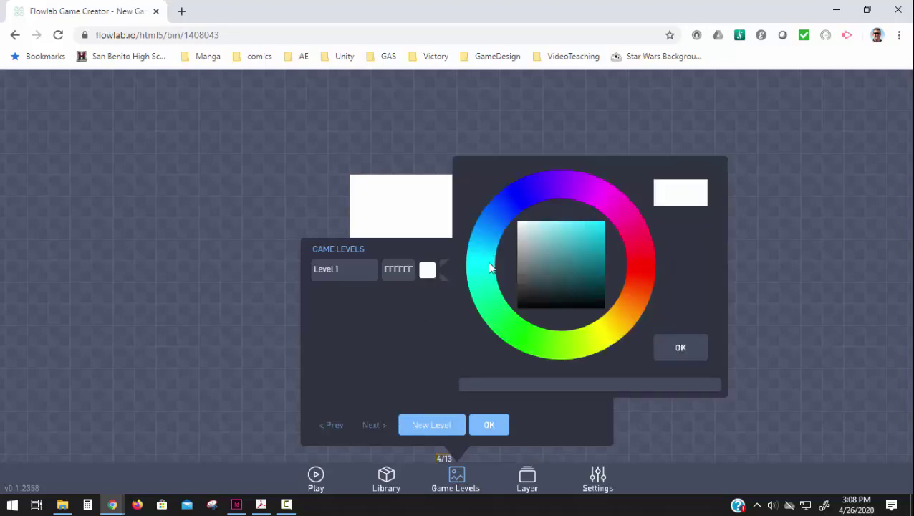
click(551, 230)
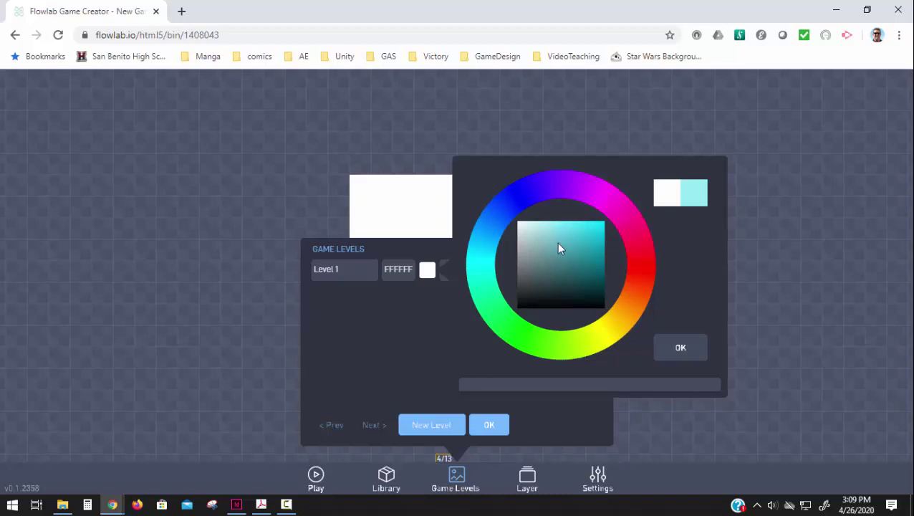
click(673, 351)
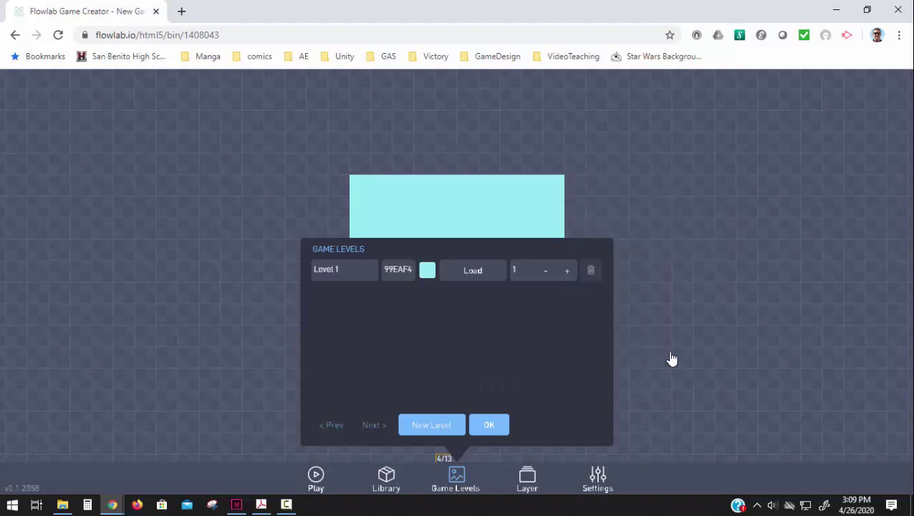
click(484, 429)
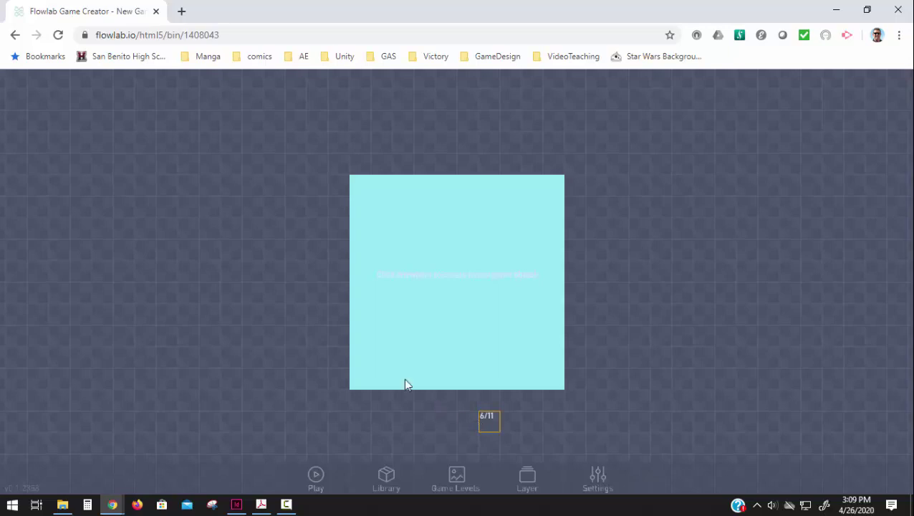
- Create an object at grid cell -2/2, outside the visible game area, and set its type to "Title Maker"
click(314, 229)
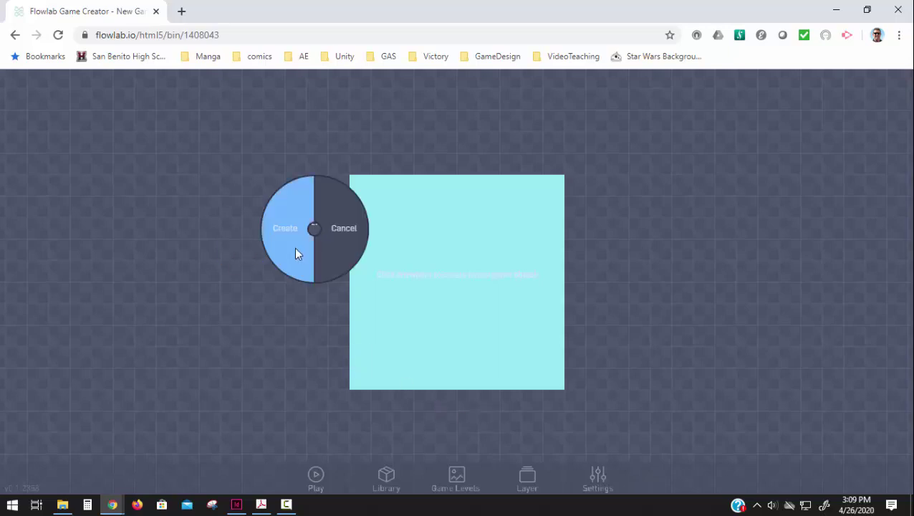
click(297, 254)
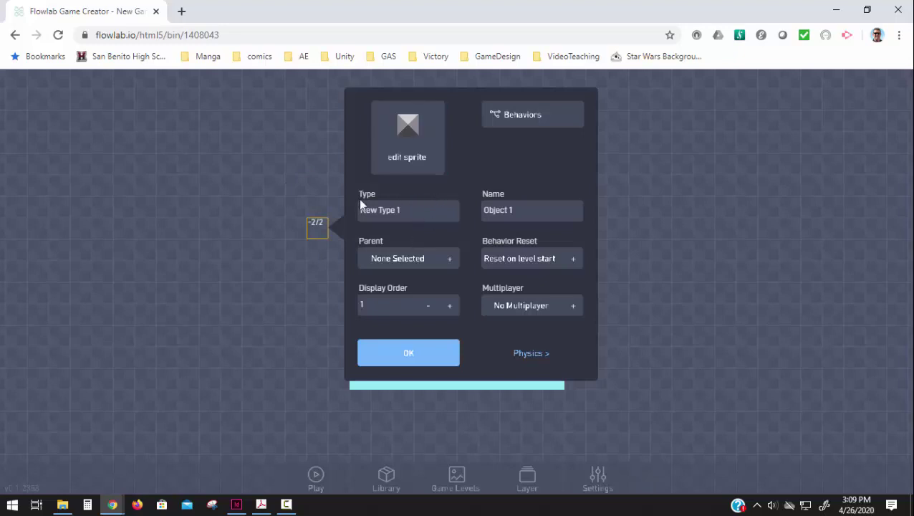
drag(339, 206, 319, 210)
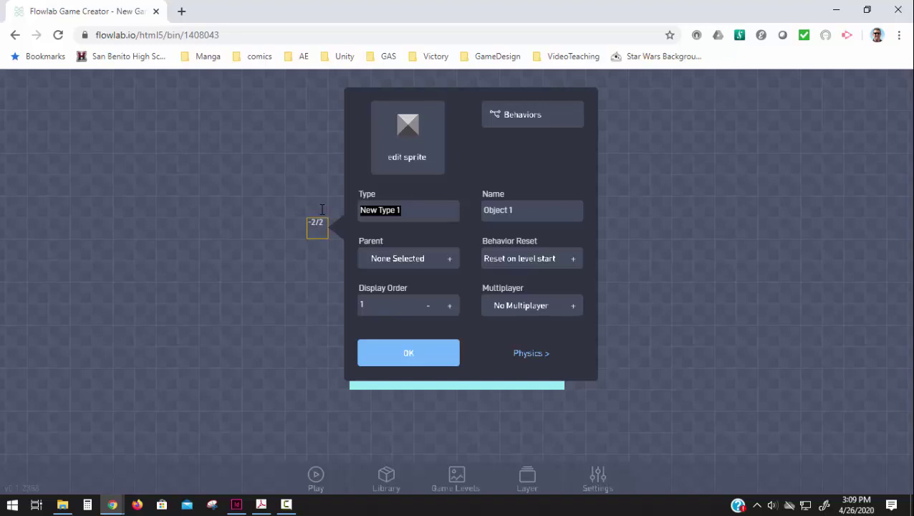
text(TRUE)
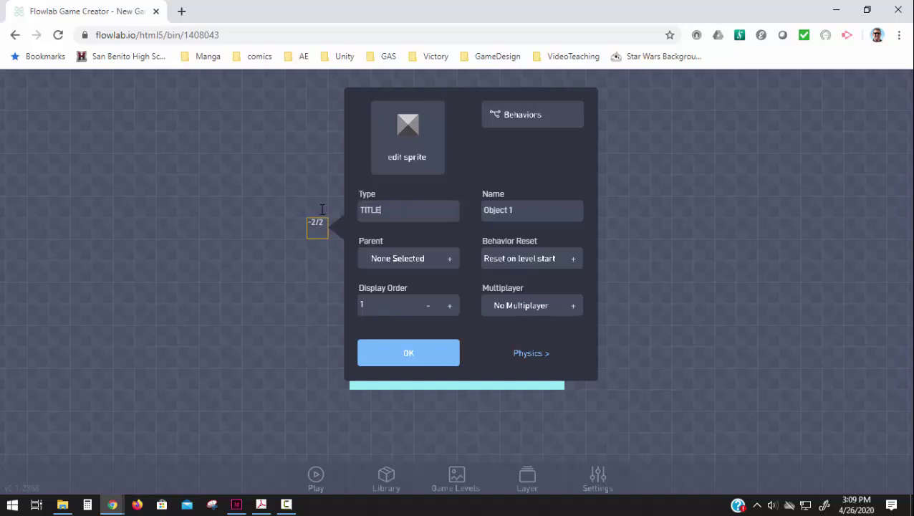
key(BackSpace)
key(BackSpace)
key(BackSpace)
text(itle Maker)
- Replace the Title Maker object's default sprite with a solid tan fill (D9A066)
click(408, 124)
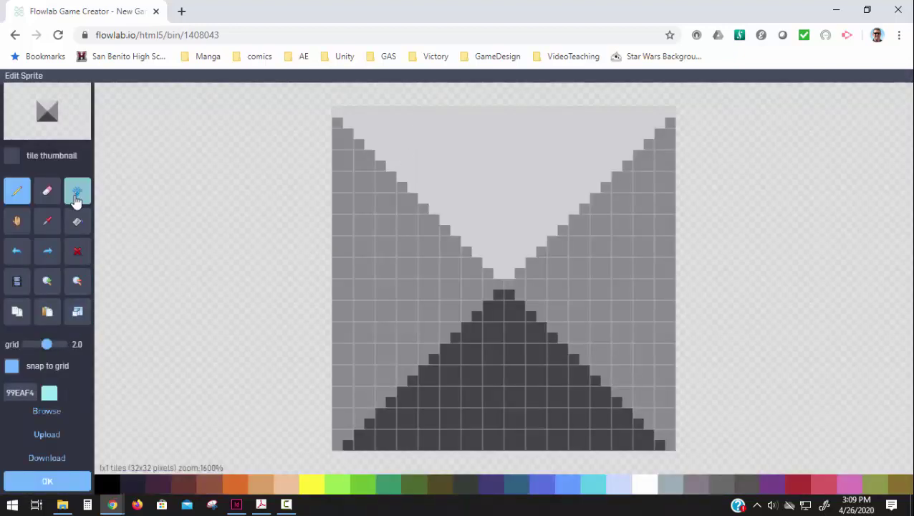
click(68, 253)
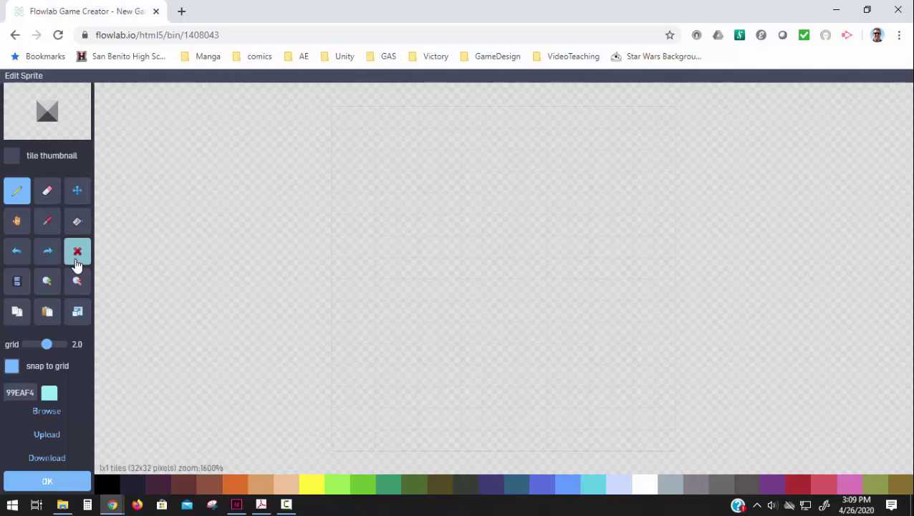
click(78, 223)
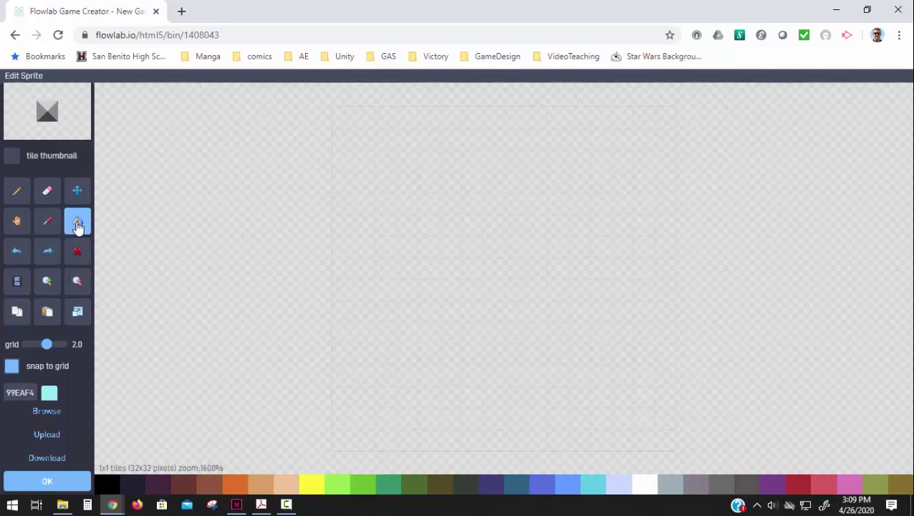
click(260, 487)
click(446, 311)
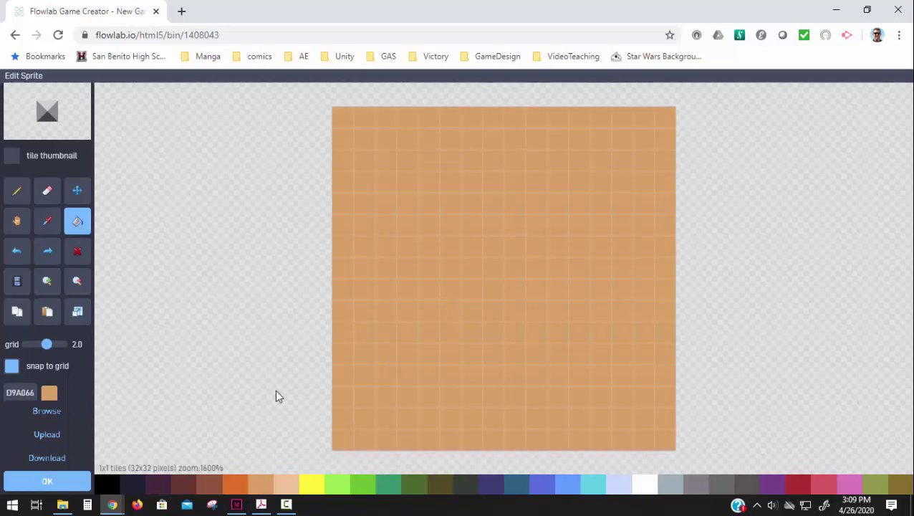
click(37, 482)
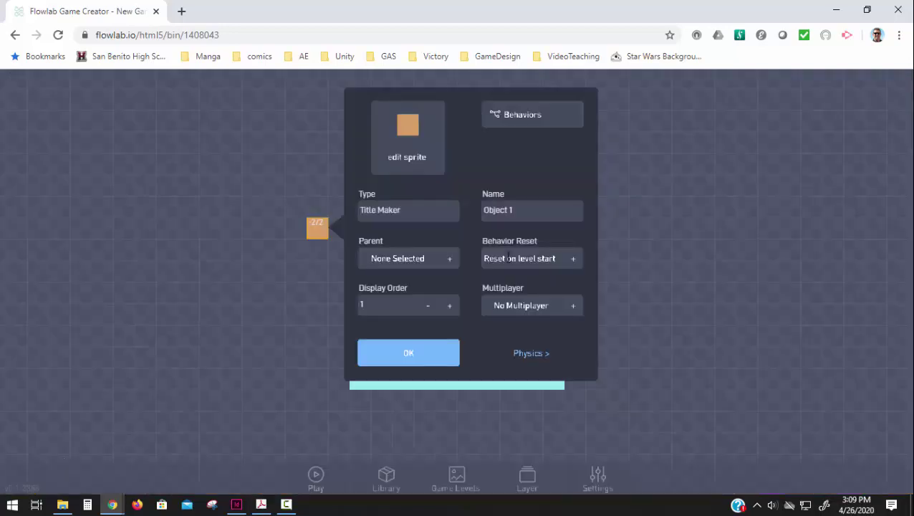
- Add a Label and an Alert behavior to the Title Maker object, arranging the Label above the Alert
click(536, 124)
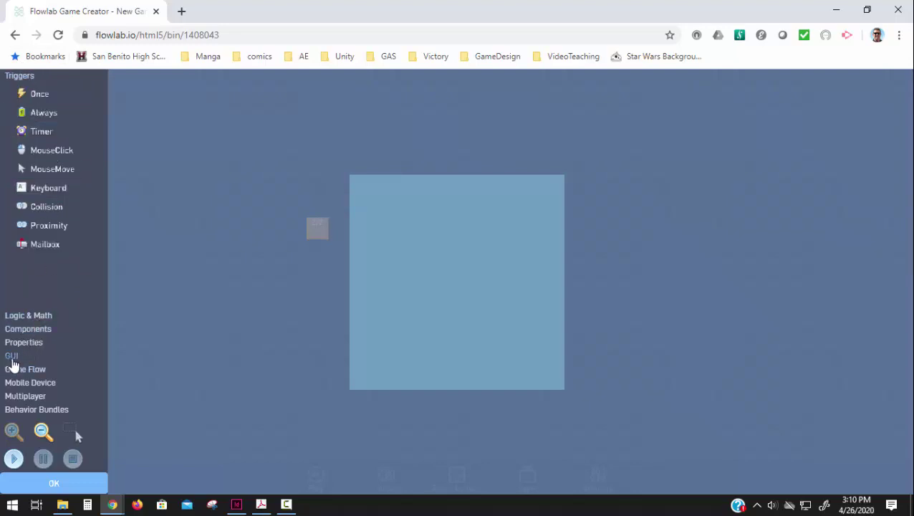
click(12, 358)
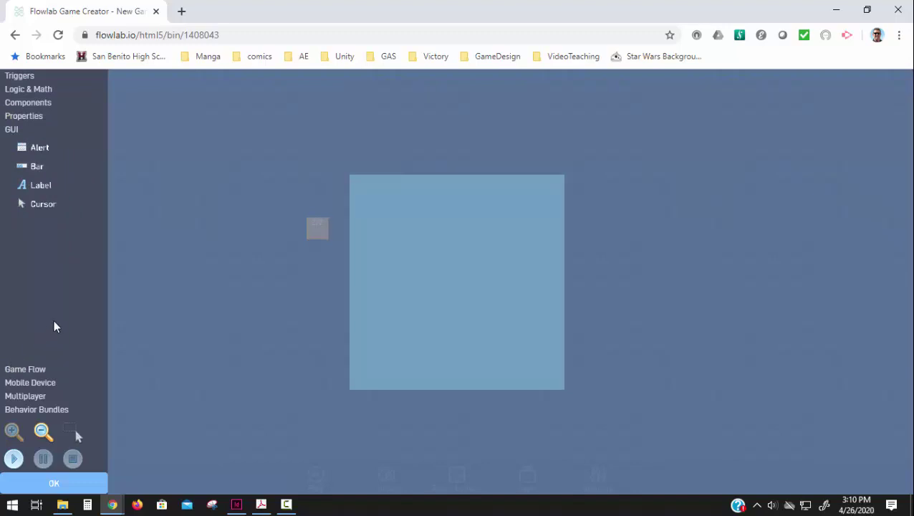
click(42, 188)
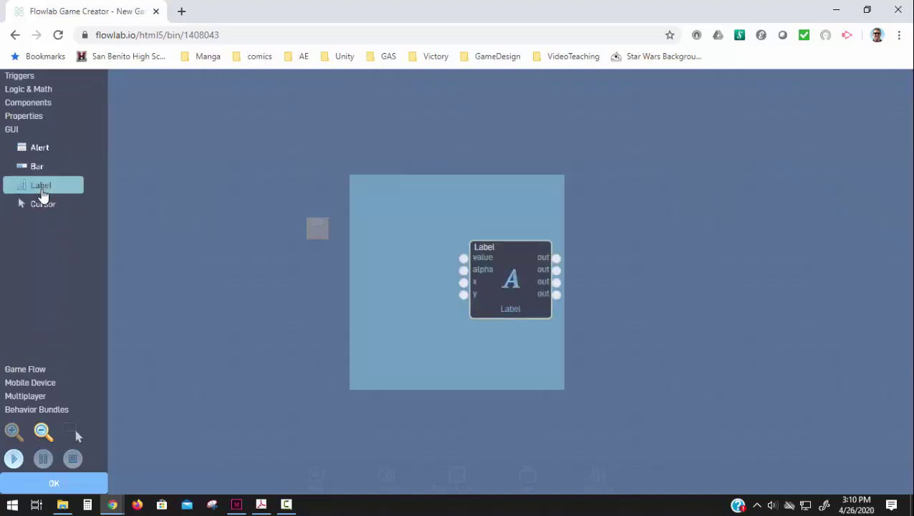
click(43, 149)
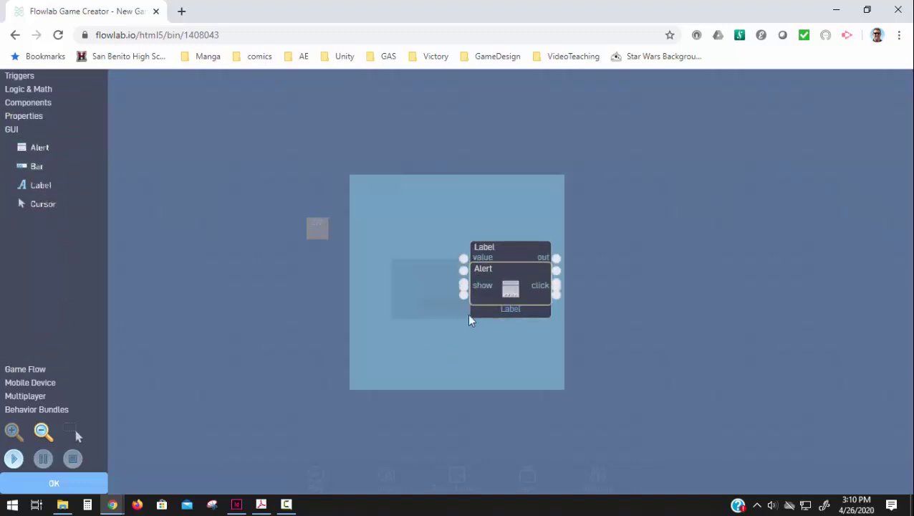
drag(504, 279, 624, 279)
drag(532, 259, 558, 201)
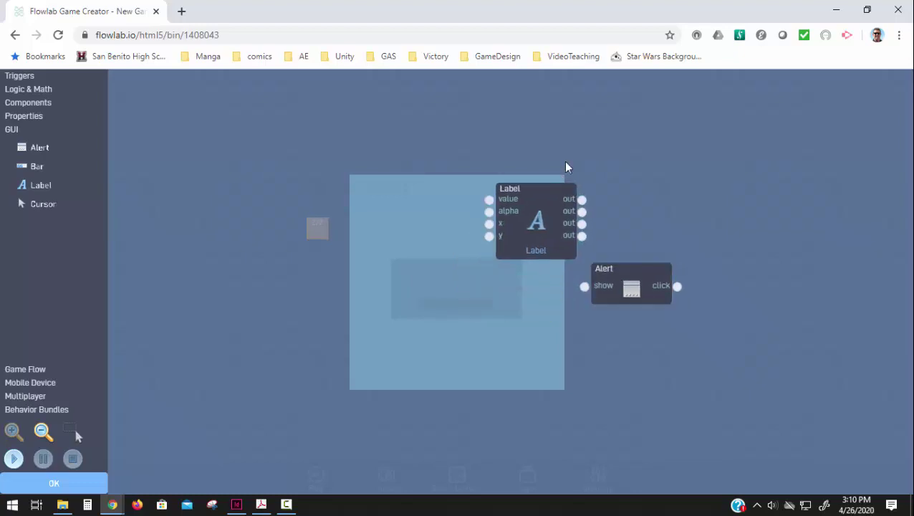
drag(565, 167, 633, 161)
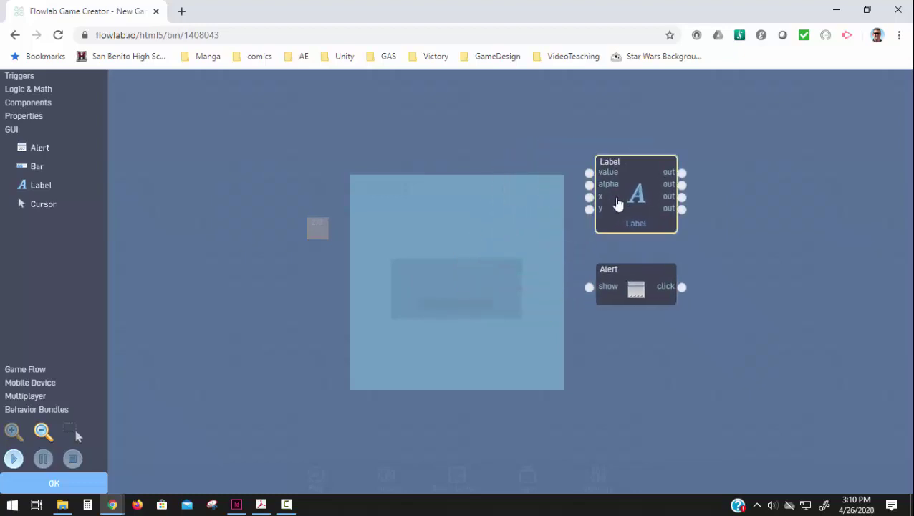
- Set the Label behavior's text to "Elements of Platformers"
click(632, 197)
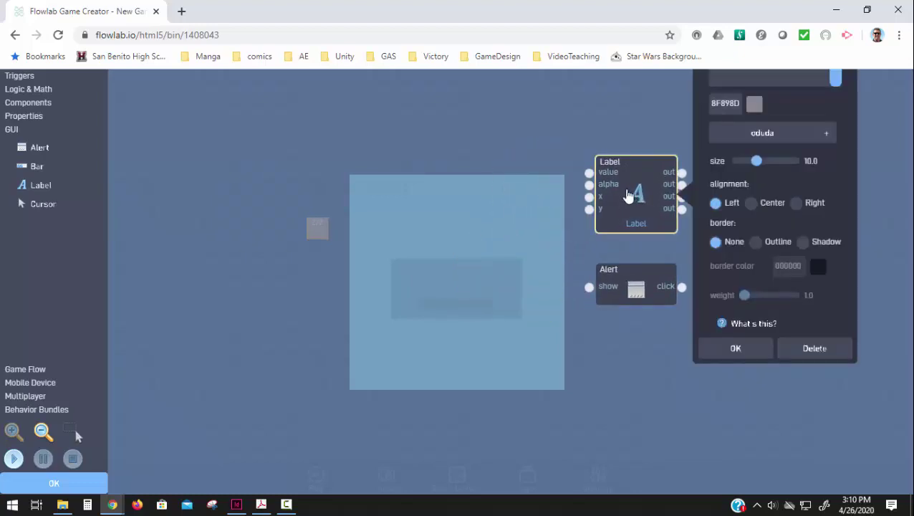
click(628, 195)
drag(471, 225, 436, 365)
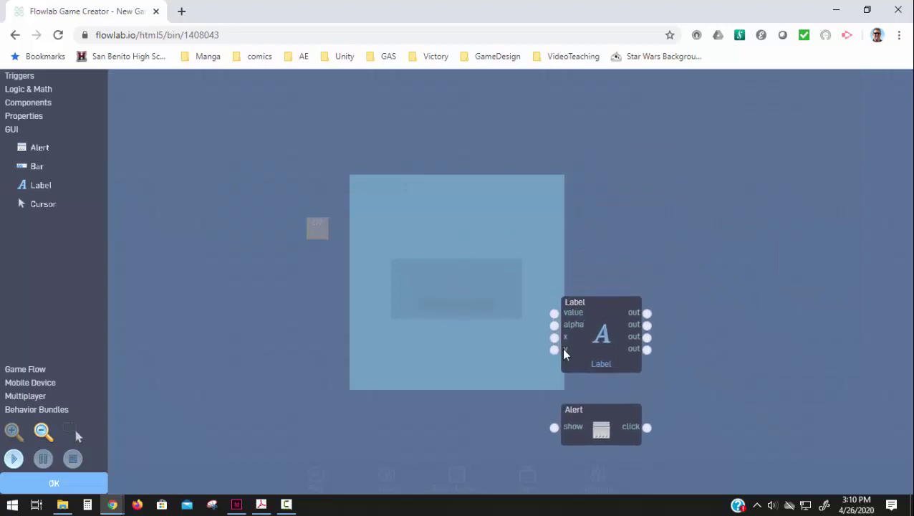
click(602, 341)
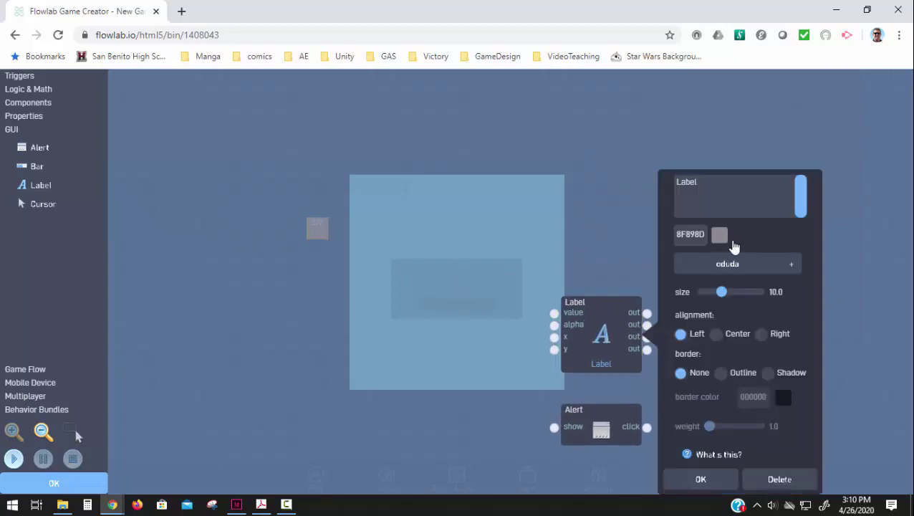
drag(716, 184, 603, 186)
text(Ele)
text(ent)
key(BackSpace)
key(BackSpace)
key(BackSpace)
text(metns)
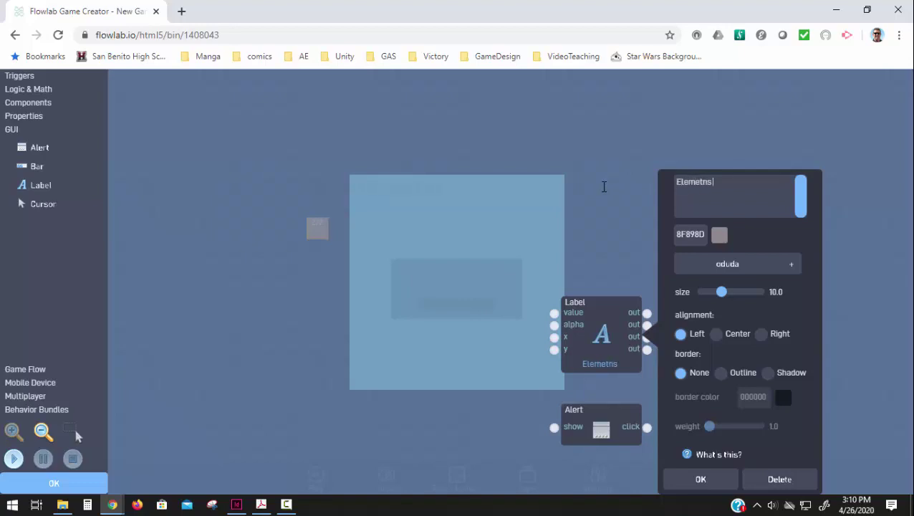
key(BackSpace)
key(BackSpace)
key(BackSpace)
key(BackSpace)
text(nts of Platform)
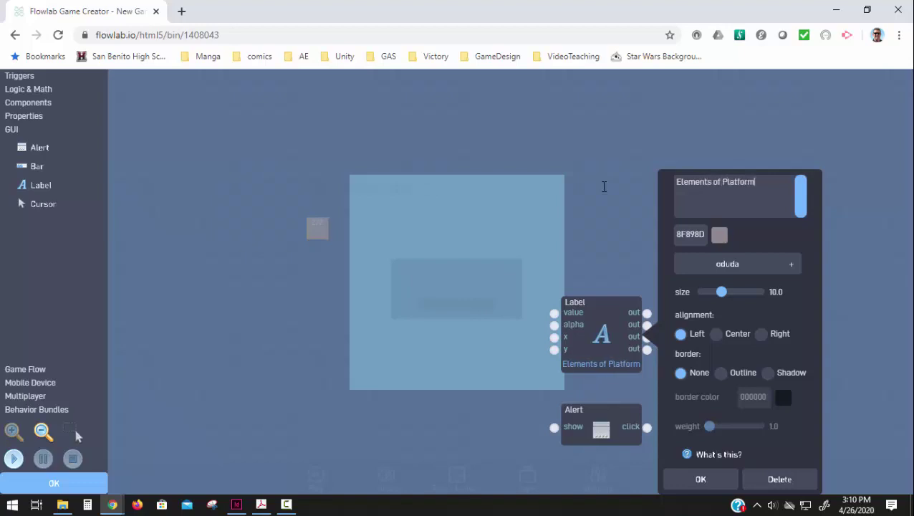
text(ers)
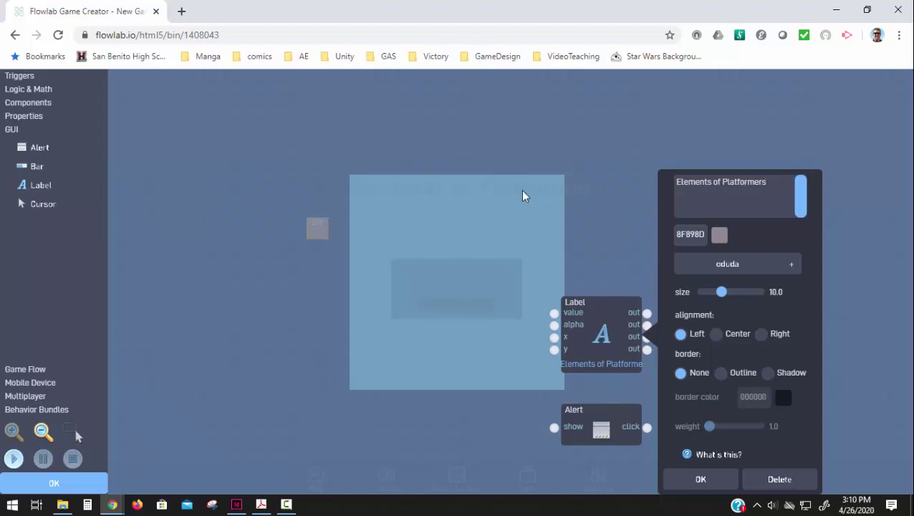
click(706, 478)
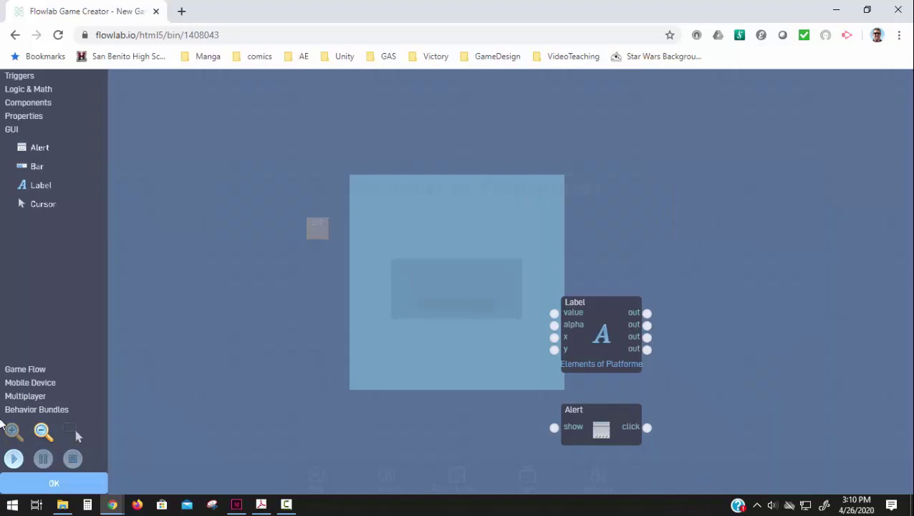
- Run the game preview and change the Label behavior's font to anagram
click(13, 458)
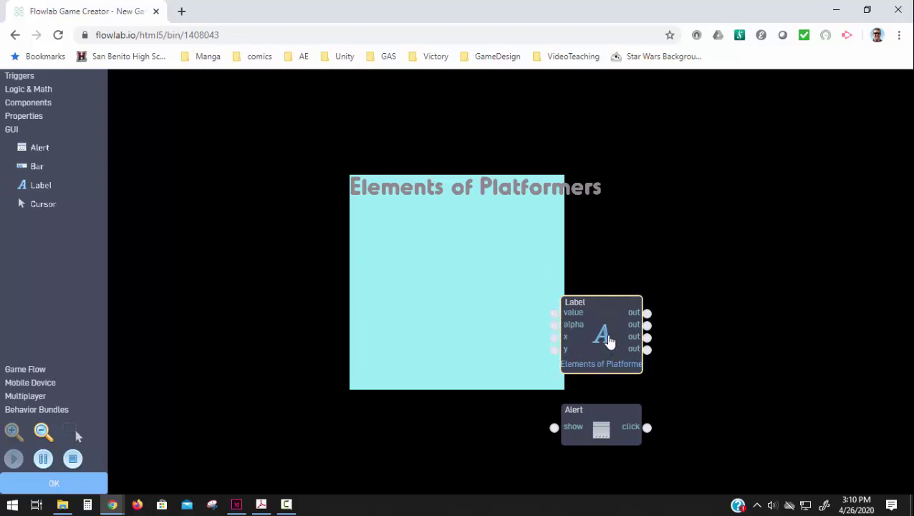
click(608, 341)
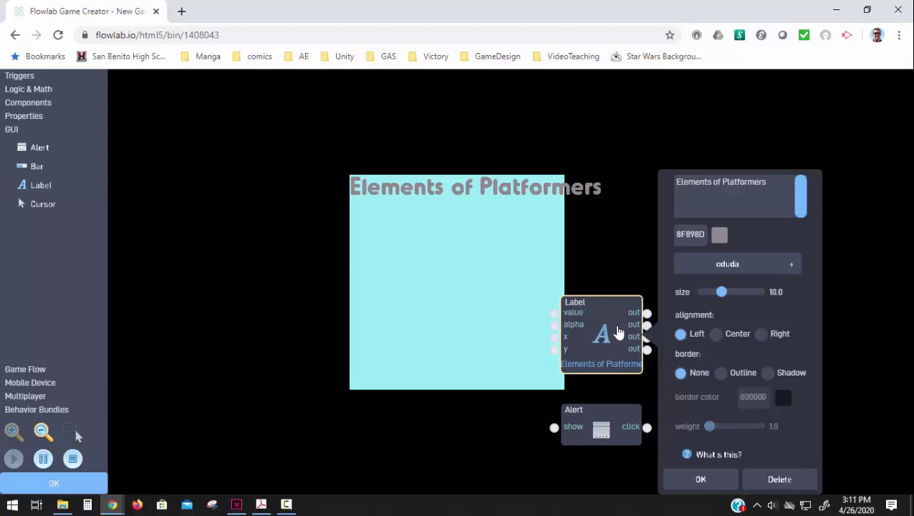
click(791, 265)
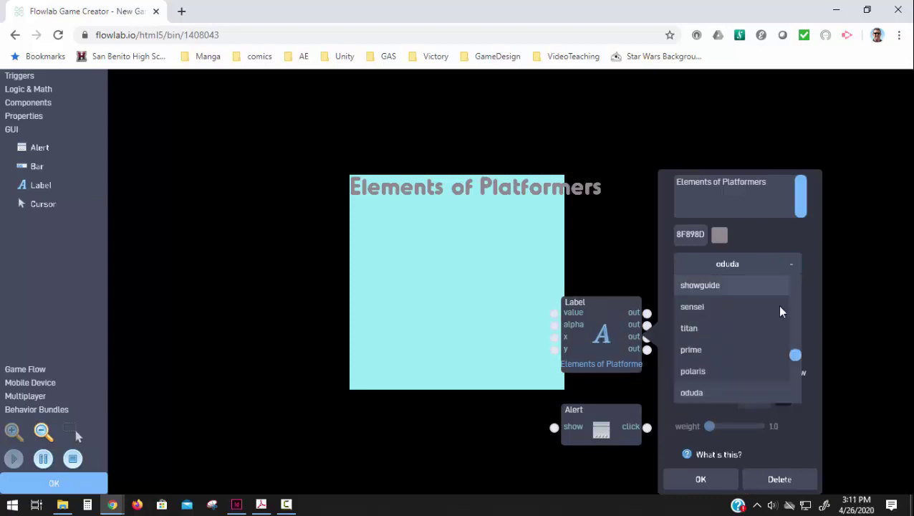
click(761, 351)
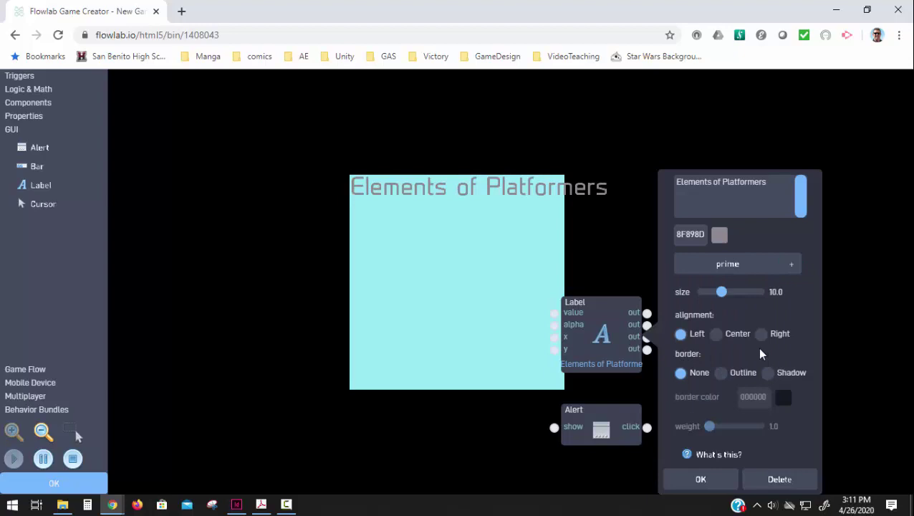
click(791, 264)
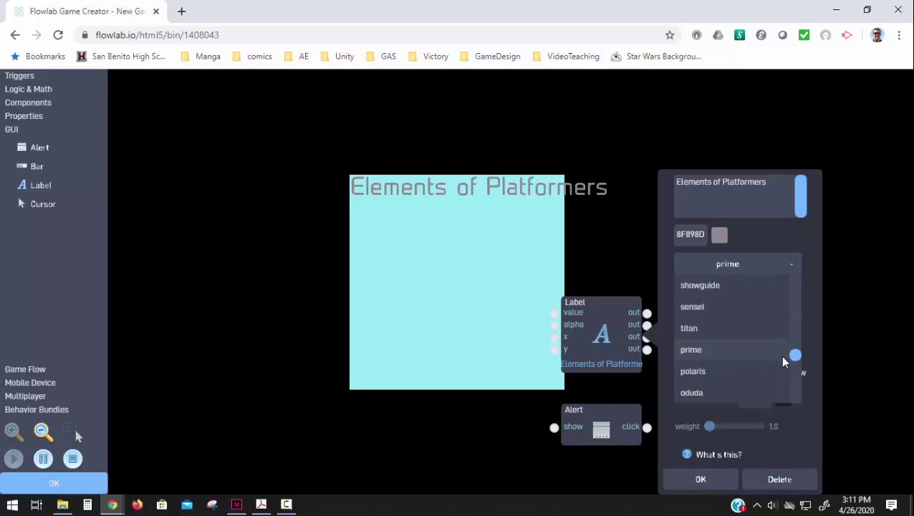
drag(795, 356, 794, 408)
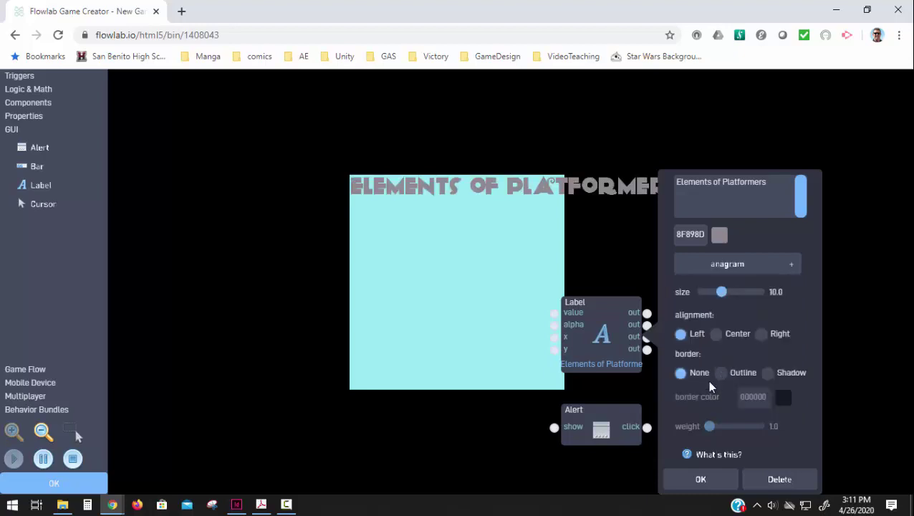
- Set the label's text color to dark red (AF1513)
click(720, 240)
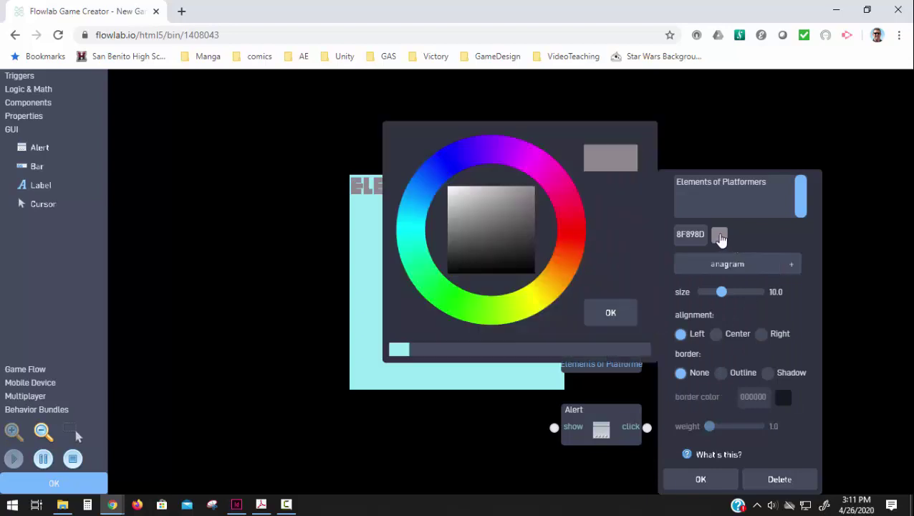
click(574, 239)
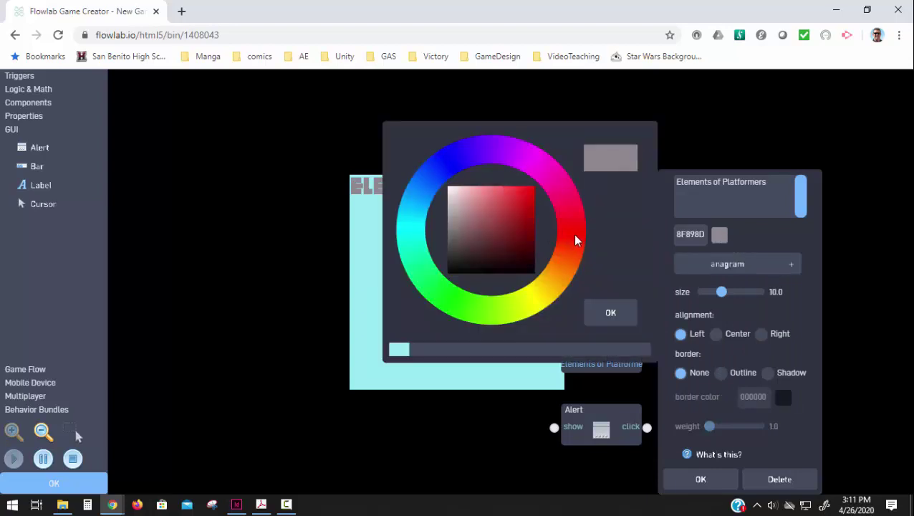
click(526, 218)
click(591, 315)
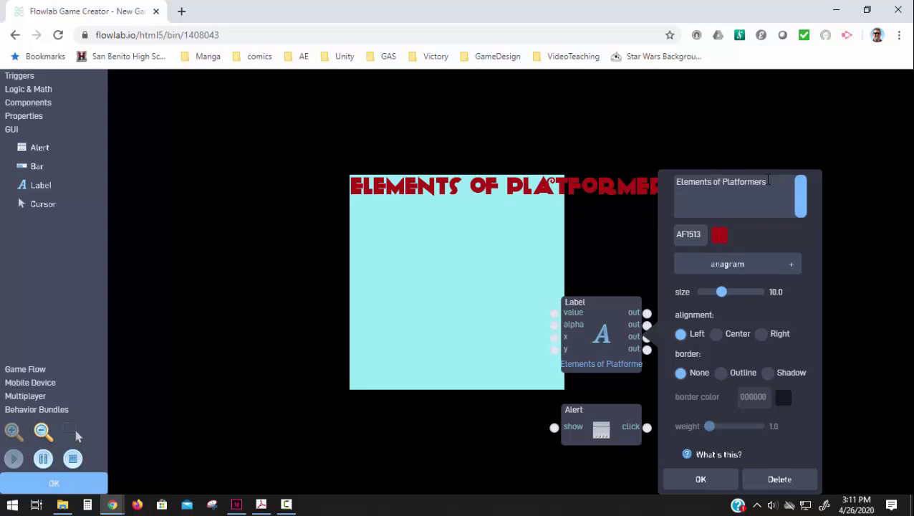
- Break the label text into three lines: "Elements", "of" and "Platformers"
key(Return)
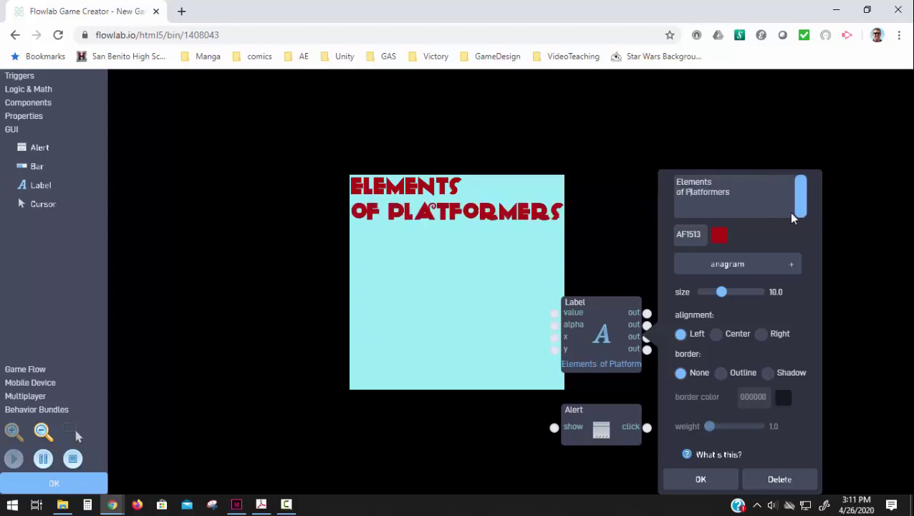
key(Right)
key(Right)
key(Return)
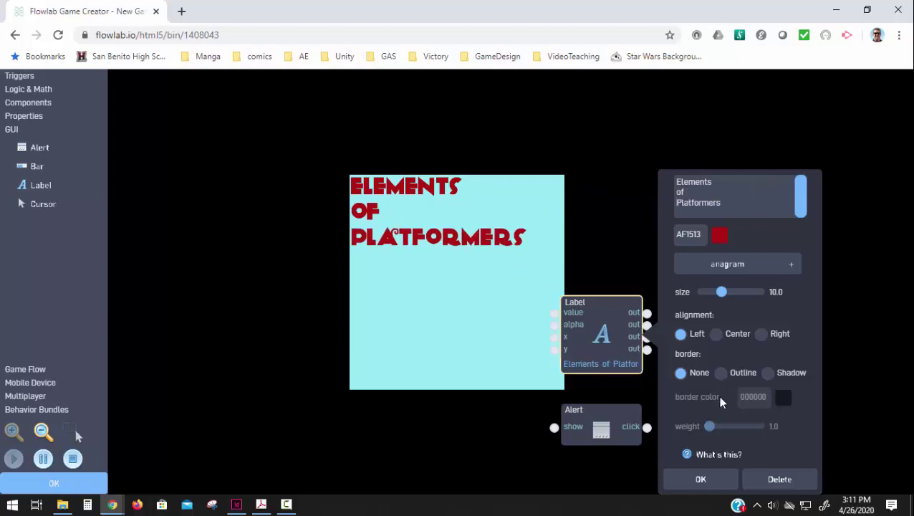
- Set the label's alignment to Center, adjust the leading spaces of "Elements" and "of" to center them over "Platformers", and accept the settings
click(717, 335)
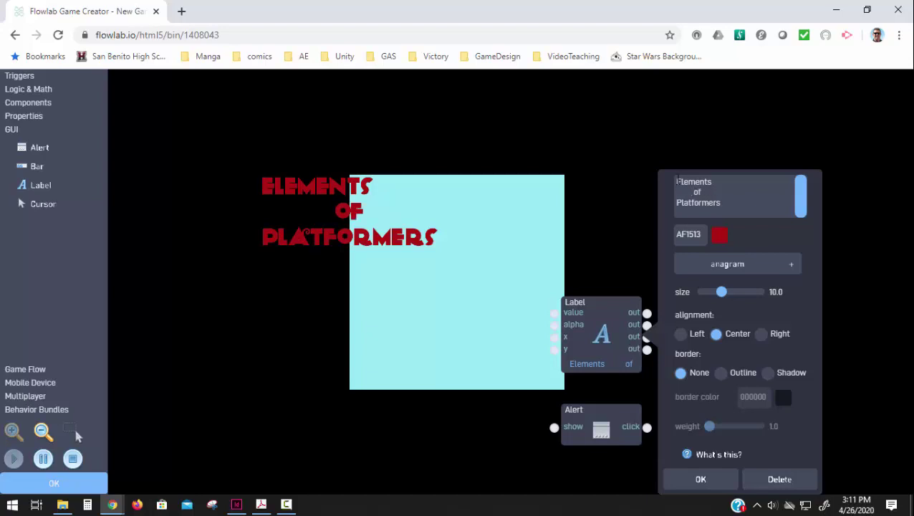
click(677, 181)
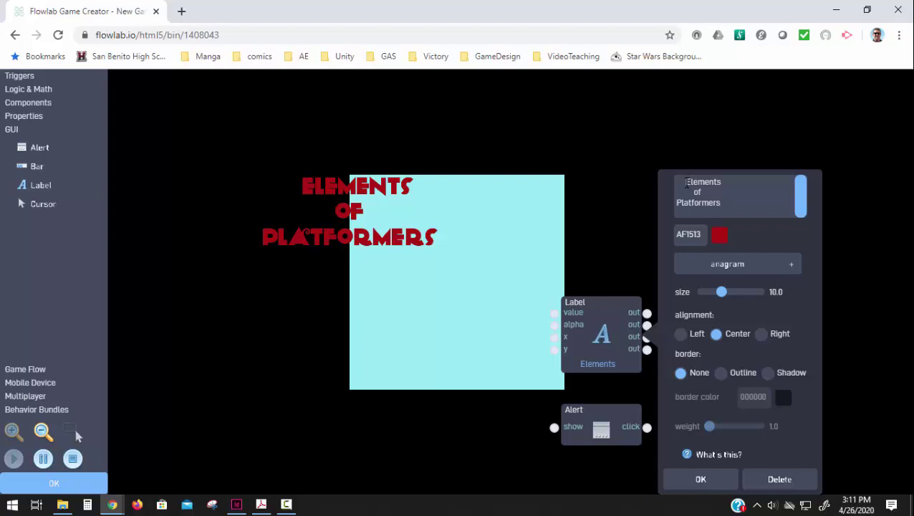
key(BackSpace)
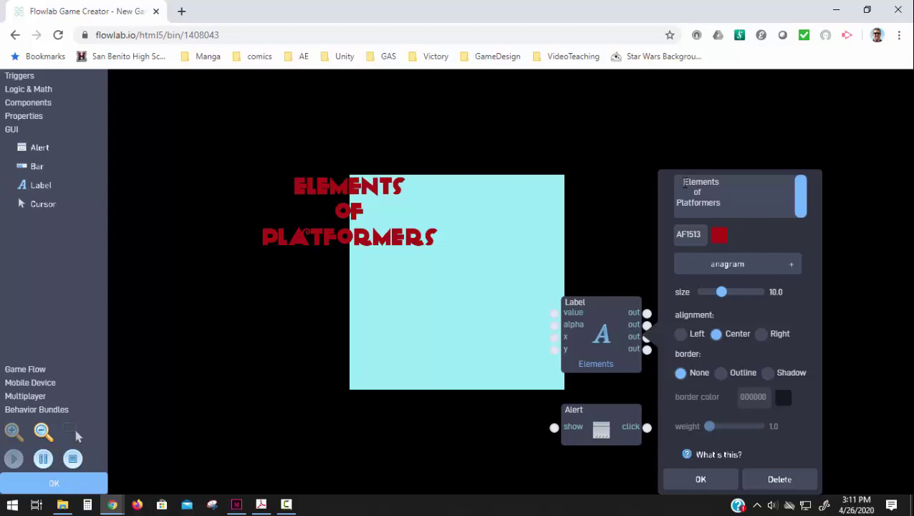
key(Down)
key(BackSpace)
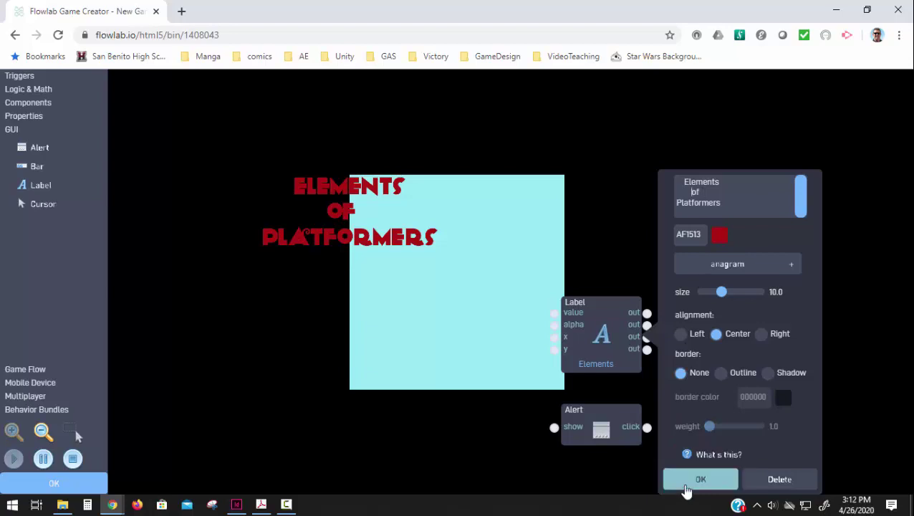
click(689, 478)
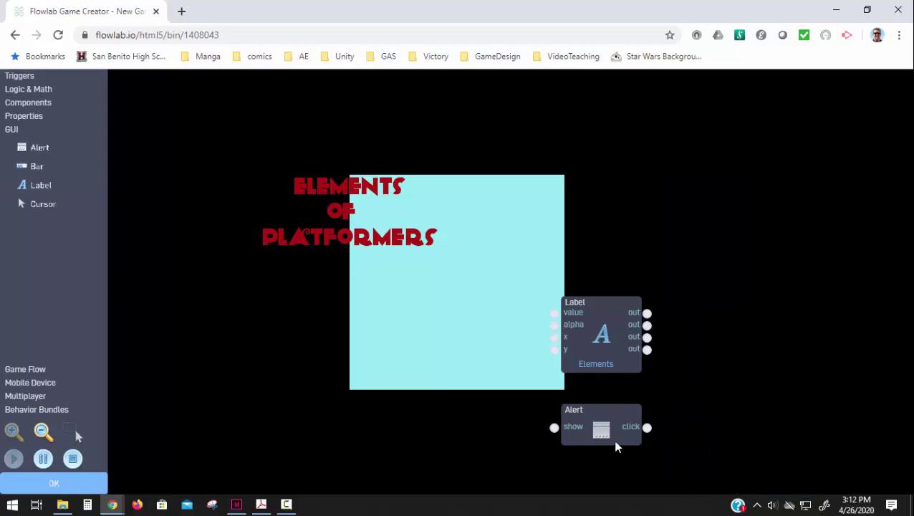
- Leave the behavior editor and move the title label to the top center of the game area
click(72, 486)
click(394, 353)
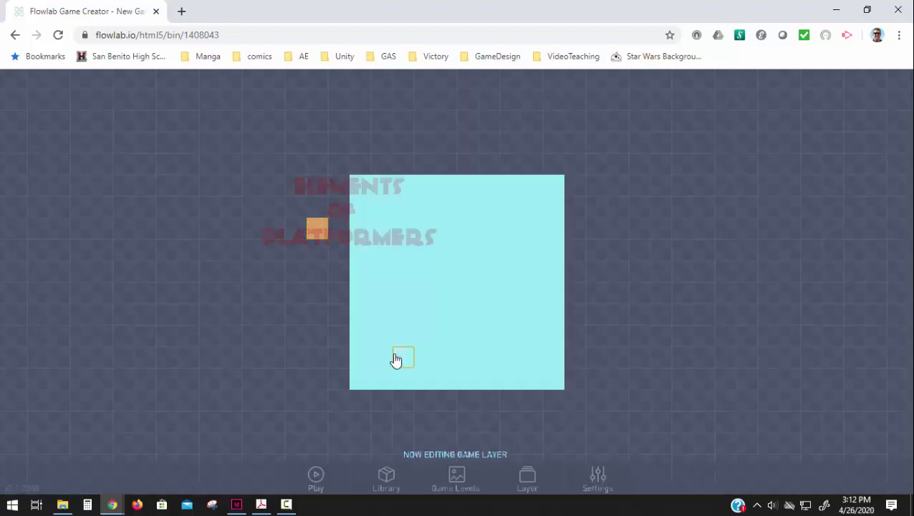
drag(351, 183, 458, 184)
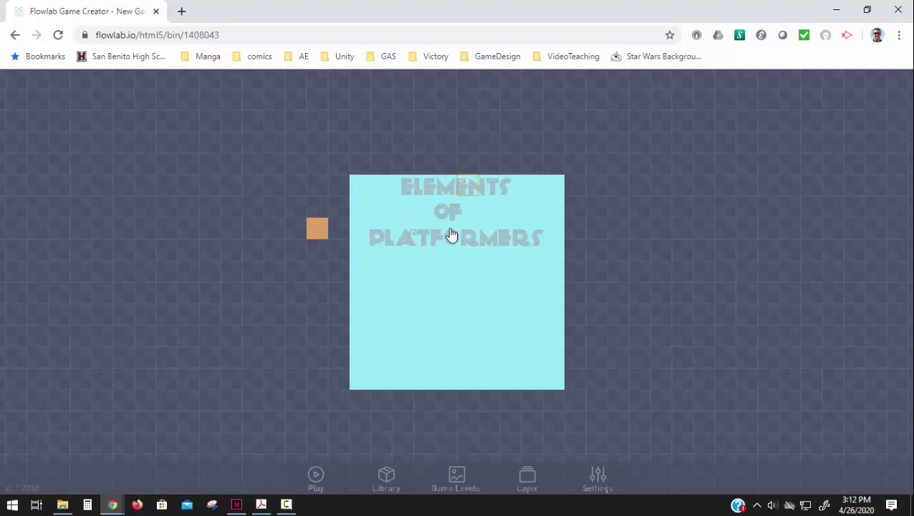
- Reopen the Title Maker object's behaviors and move the Label above the game area's upper-right corner and the Alert to its right edge
click(317, 231)
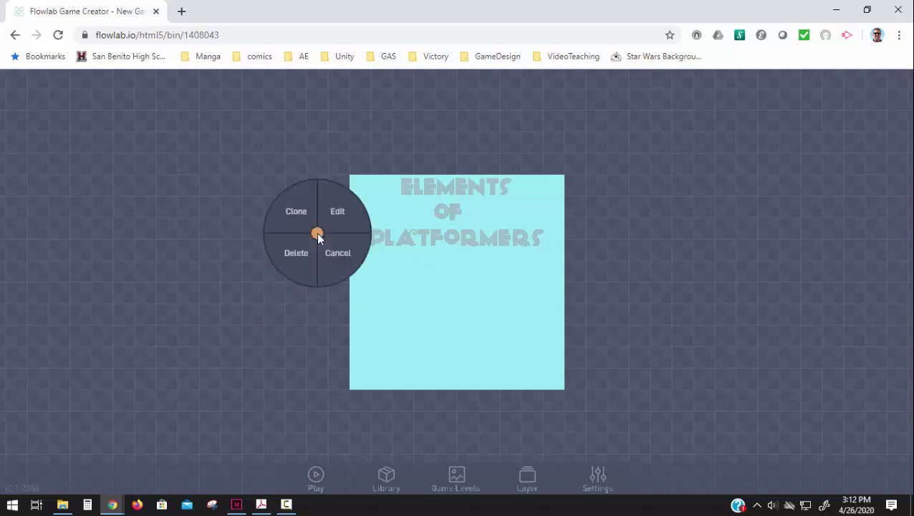
click(353, 220)
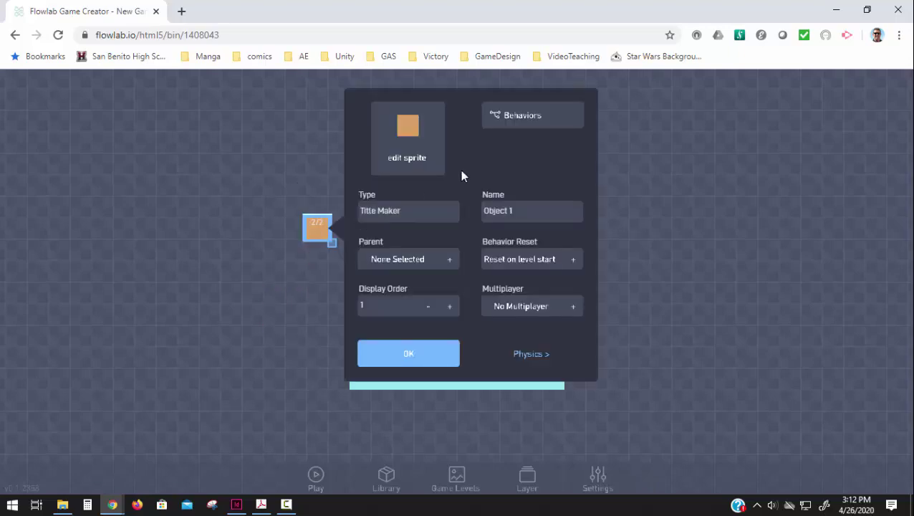
click(533, 126)
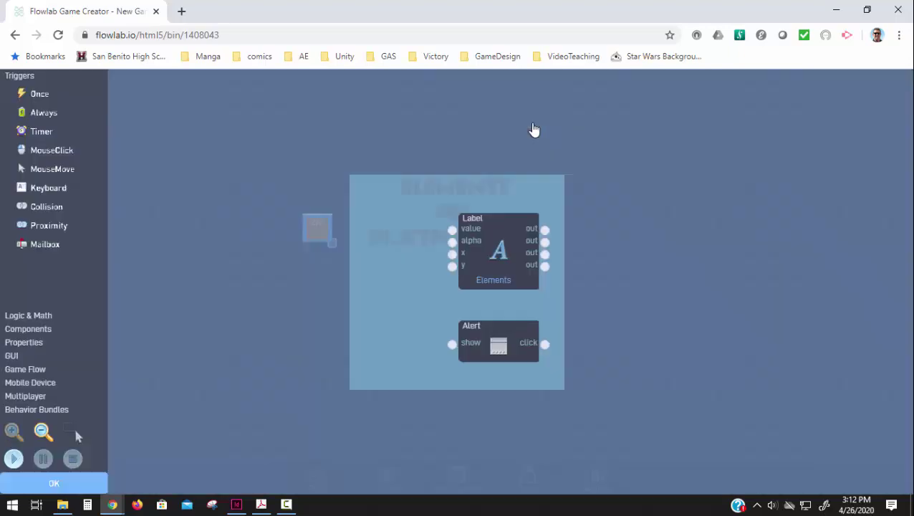
drag(504, 236, 626, 124)
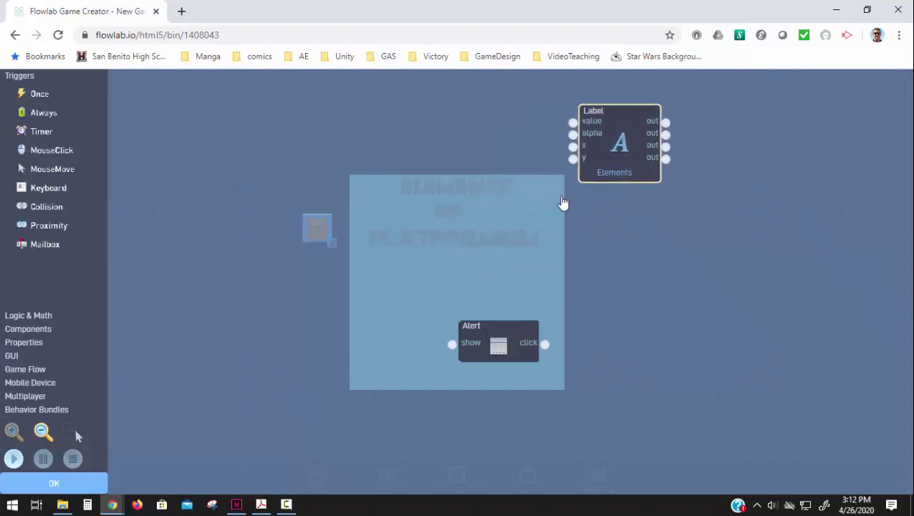
drag(504, 333, 576, 269)
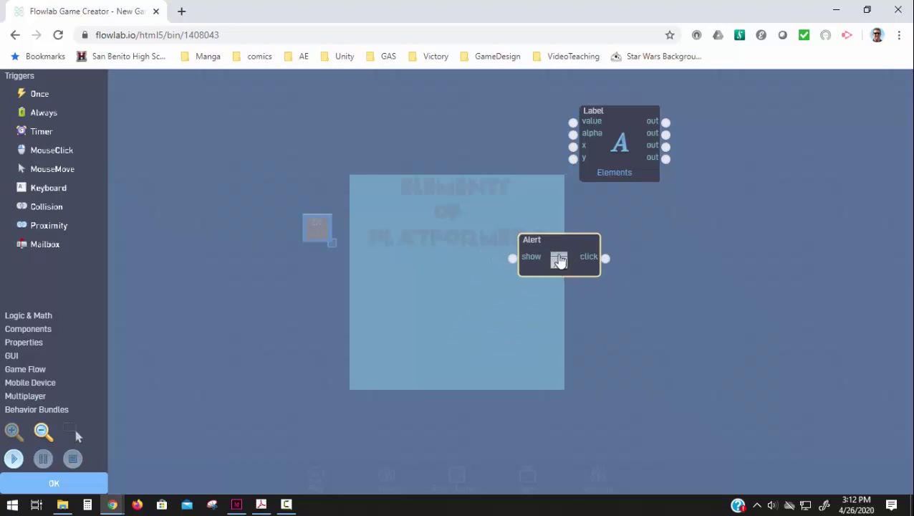
- Set the Alert behavior's title message to "Elements of Platformers"
click(558, 260)
drag(684, 164, 575, 168)
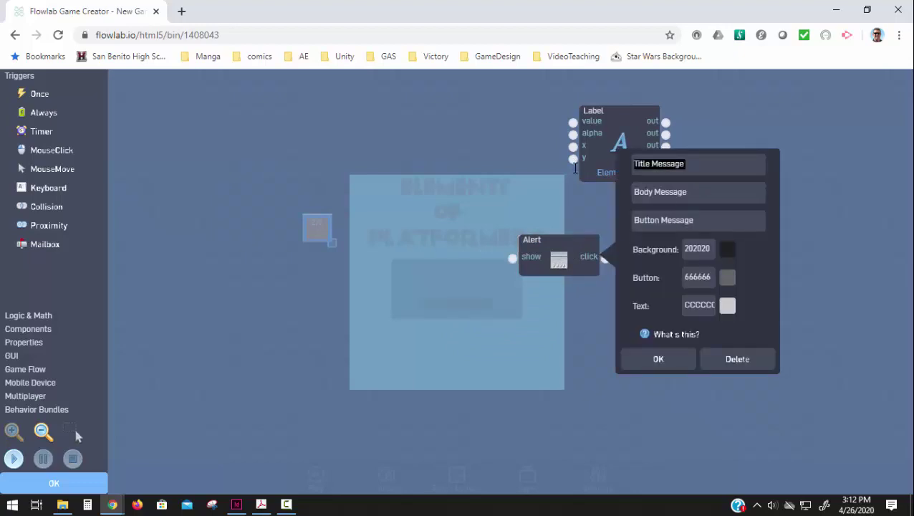
text(elem)
key(BackSpace)
key(BackSpace)
key(BackSpace)
key(BackSpace)
text(El)
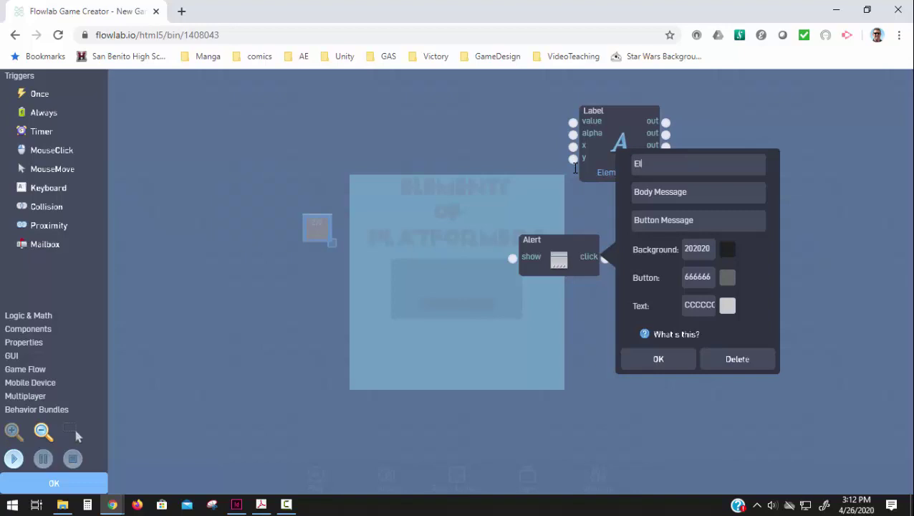
text(ements of Platformers)
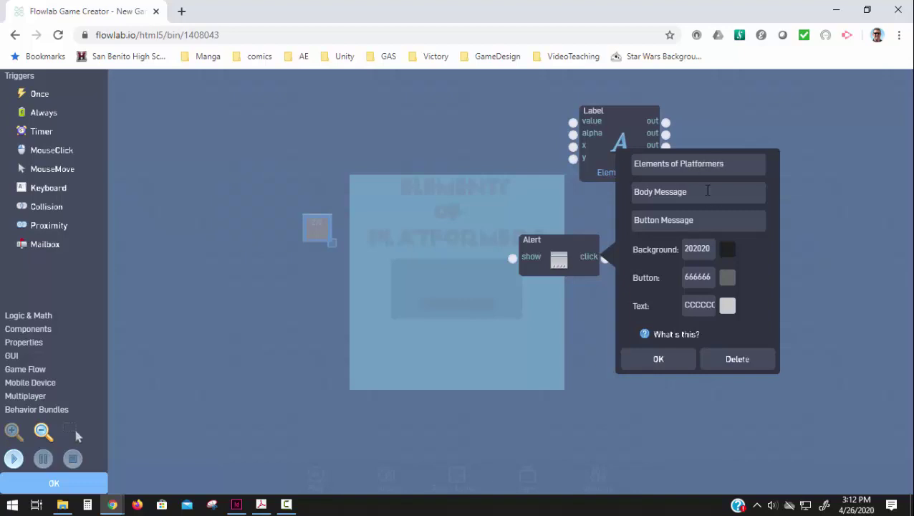
- Set the Alert's body message to "Your Name Here" and its button message to "START", and accept the settings
key(Tab)
text(Your Name Here)
click(698, 223)
drag(698, 223, 595, 219)
text(S)
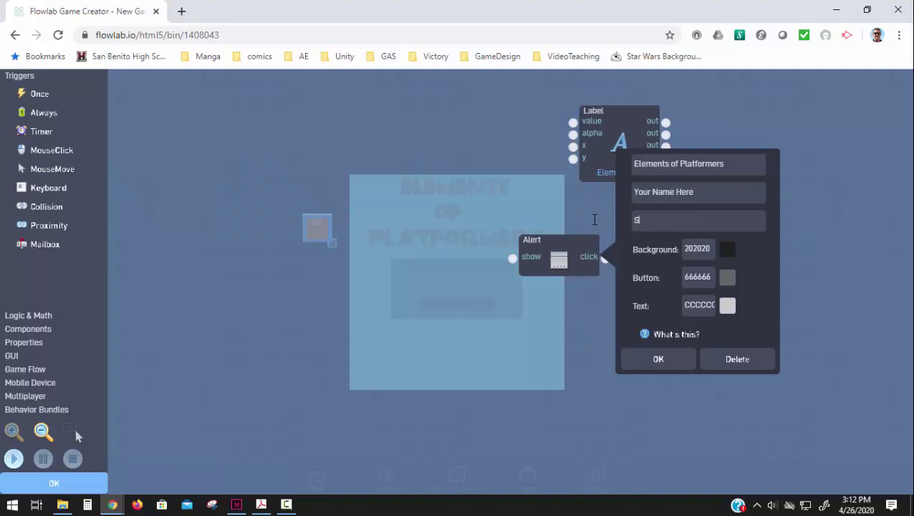
text(TAR)
key(BackSpace)
text(T)
key(BackSpace)
text(RT)
click(673, 367)
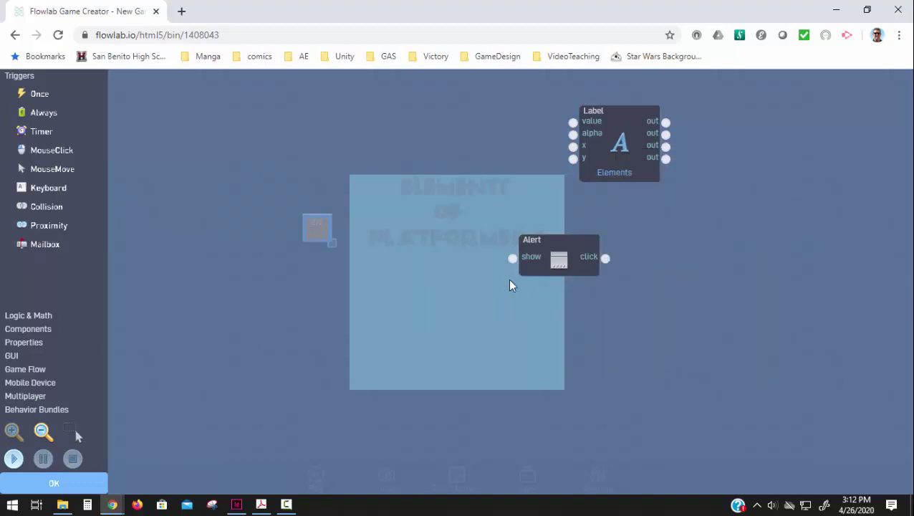
- Test-run the game to check the title and alert, and stop it
click(14, 459)
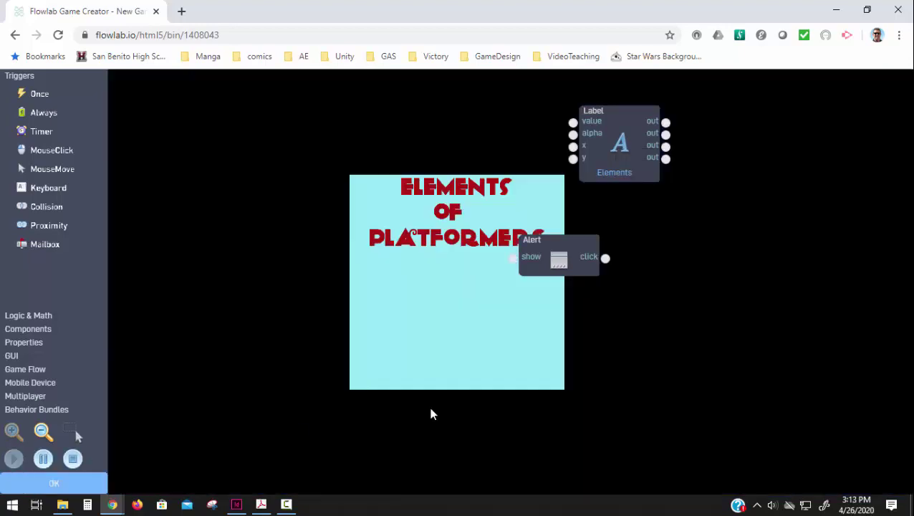
click(73, 459)
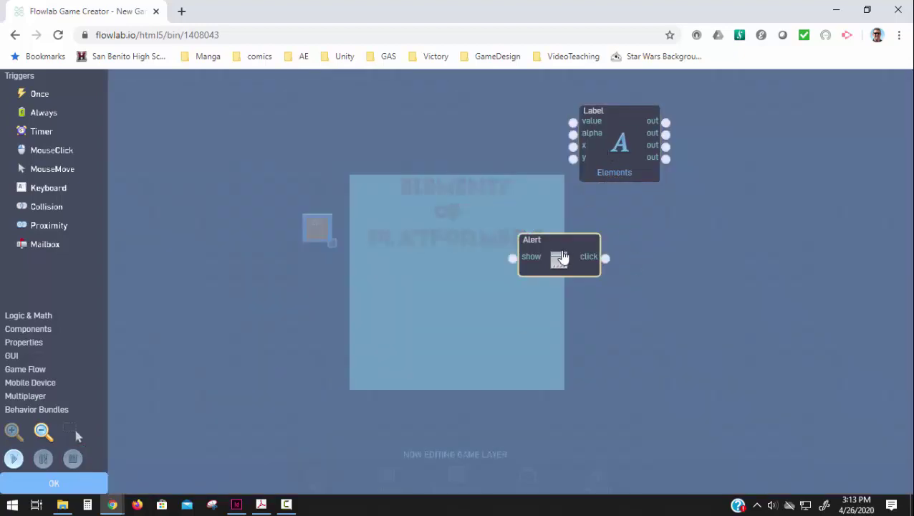
- Move the Alert above the game area, add a Once trigger beside it, and connect the trigger's out to the Alert's show input
drag(559, 239, 408, 141)
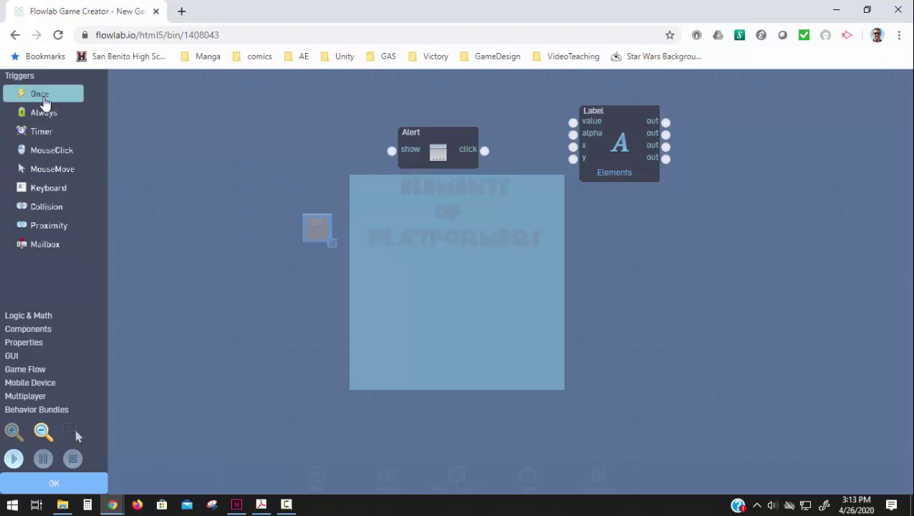
click(40, 95)
drag(504, 298, 311, 137)
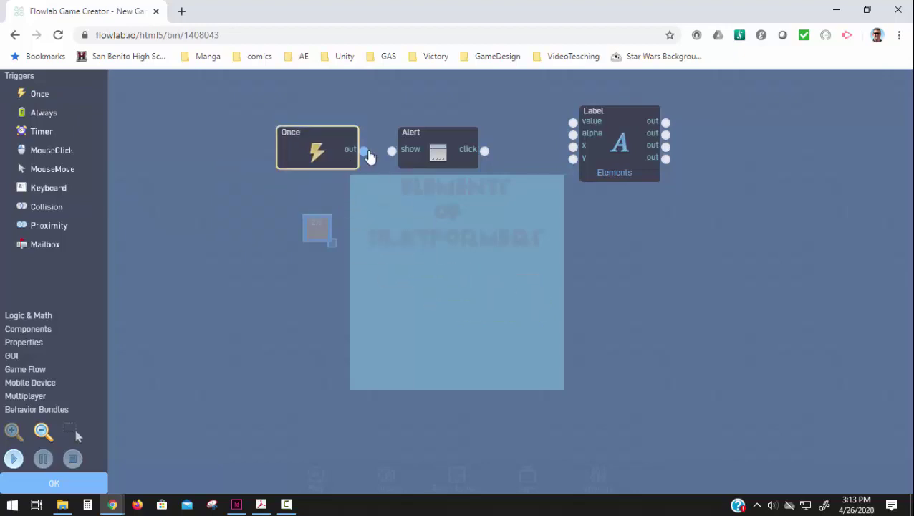
drag(365, 152, 329, 236)
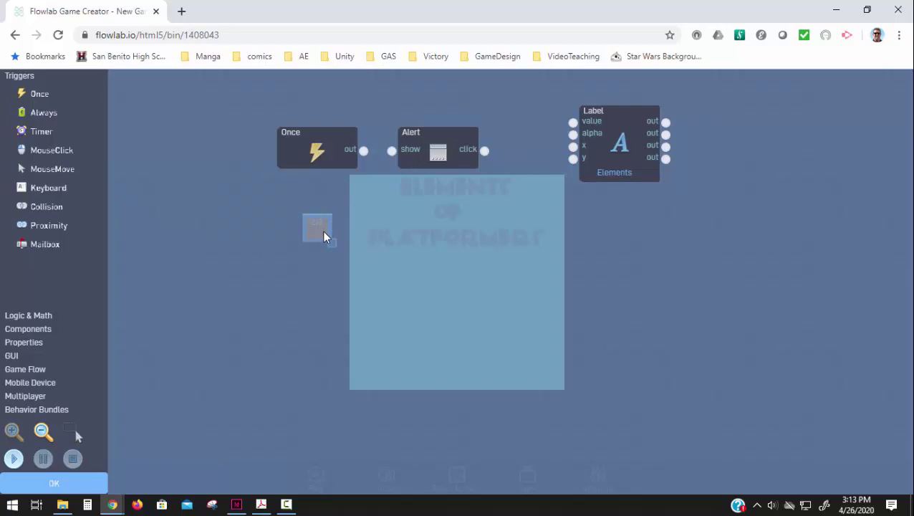
drag(364, 152, 389, 161)
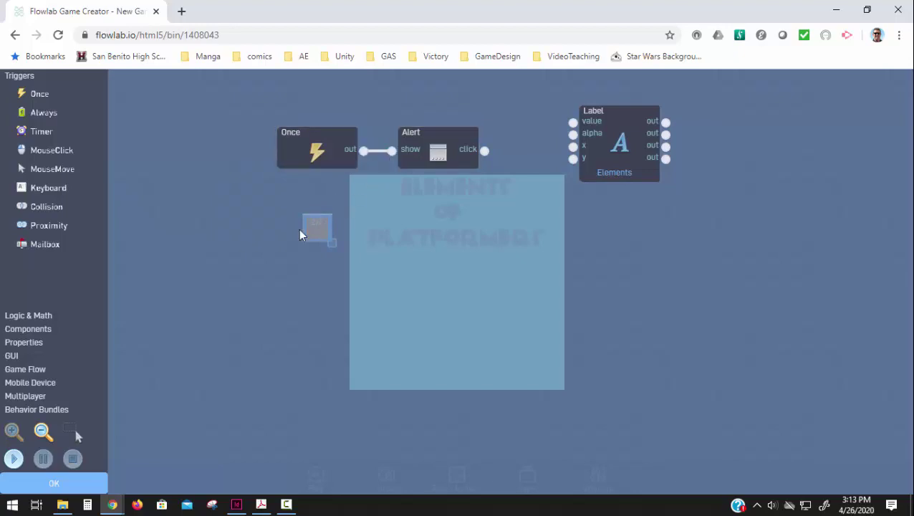
- Test-run the game, dismiss the alert with START, and leave the behavior editor
click(15, 460)
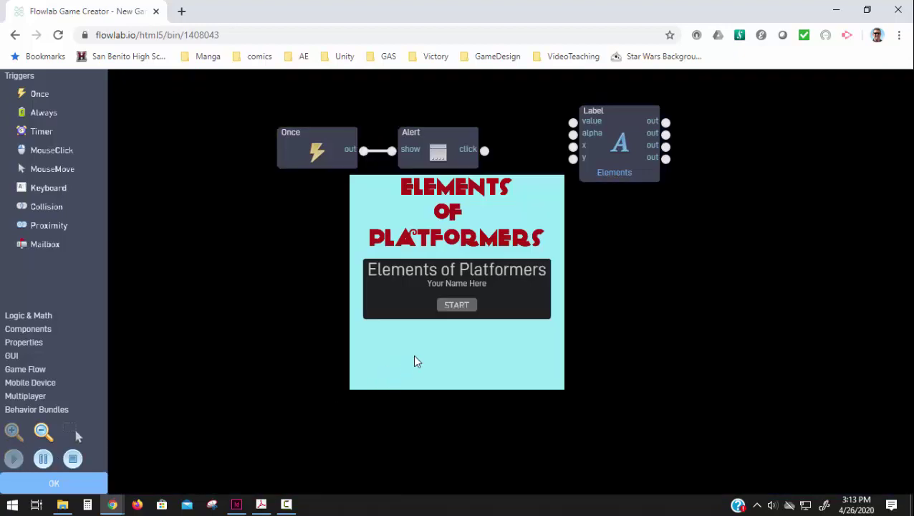
click(455, 306)
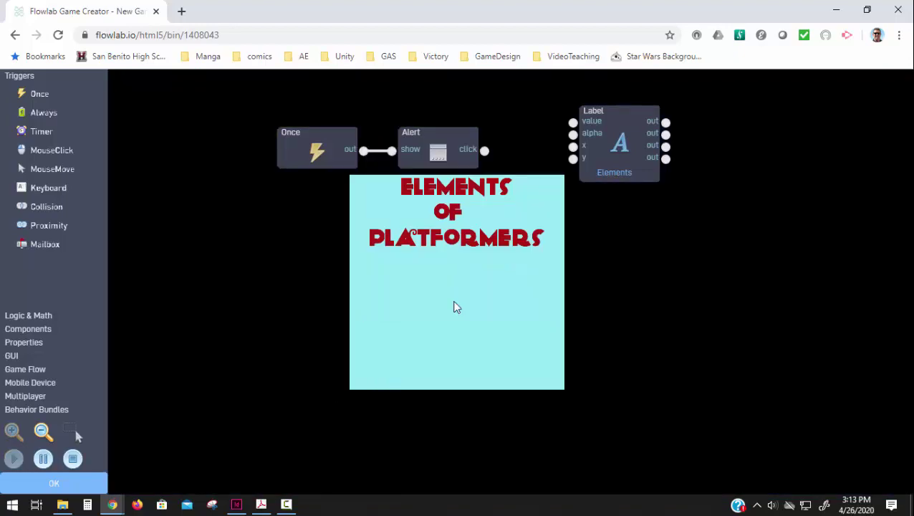
click(41, 489)
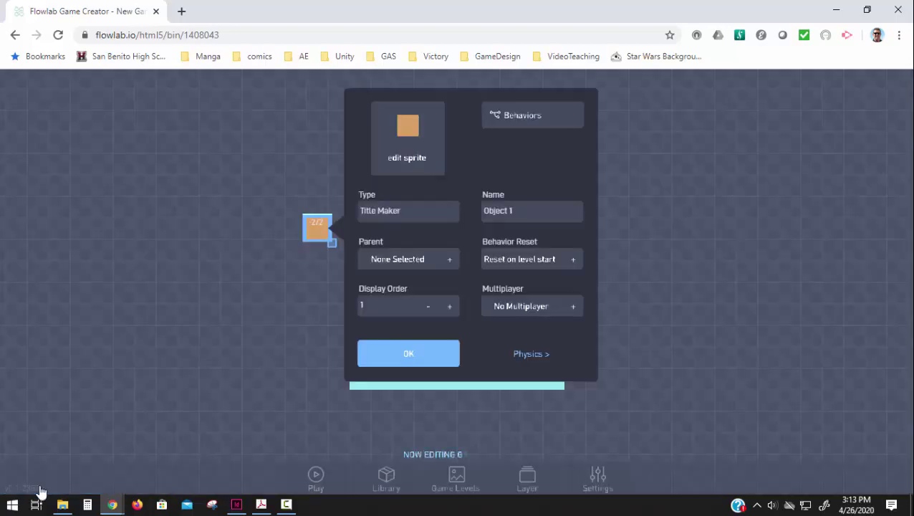